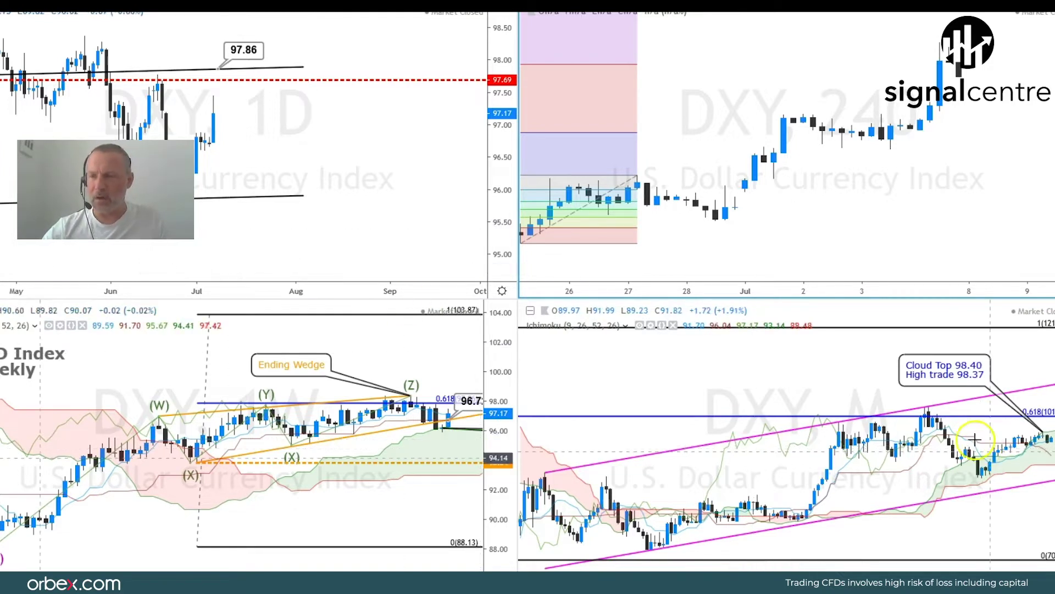
- Enlarge the monthly DXY chart to examine the latest candles against the cloud top and rising channel, and return to the four-chart layout
left_click(813, 379)
key("alt+Return")
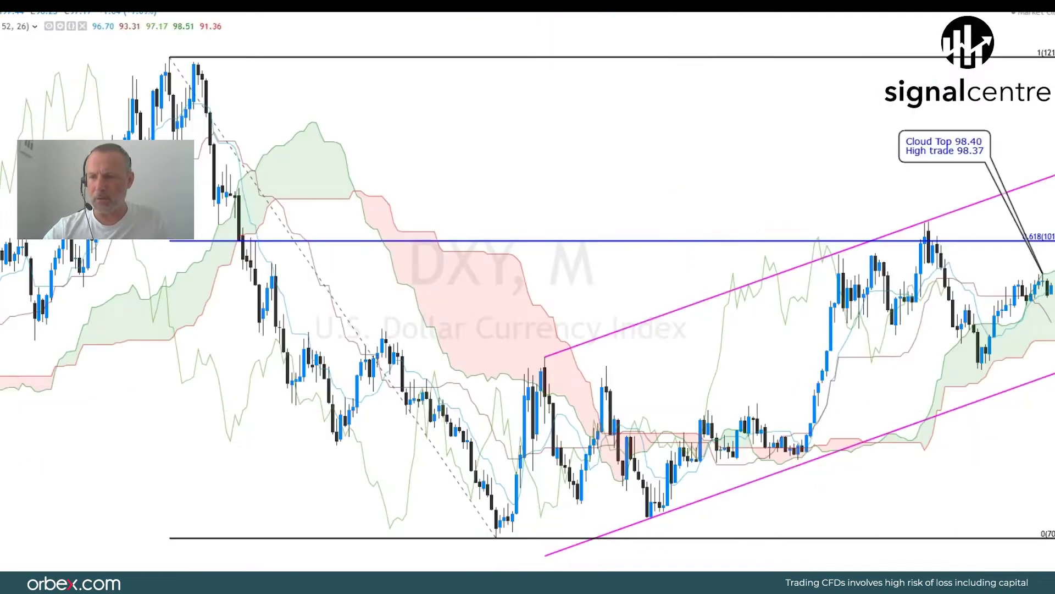
left_click_drag(648, 165, 470, 172)
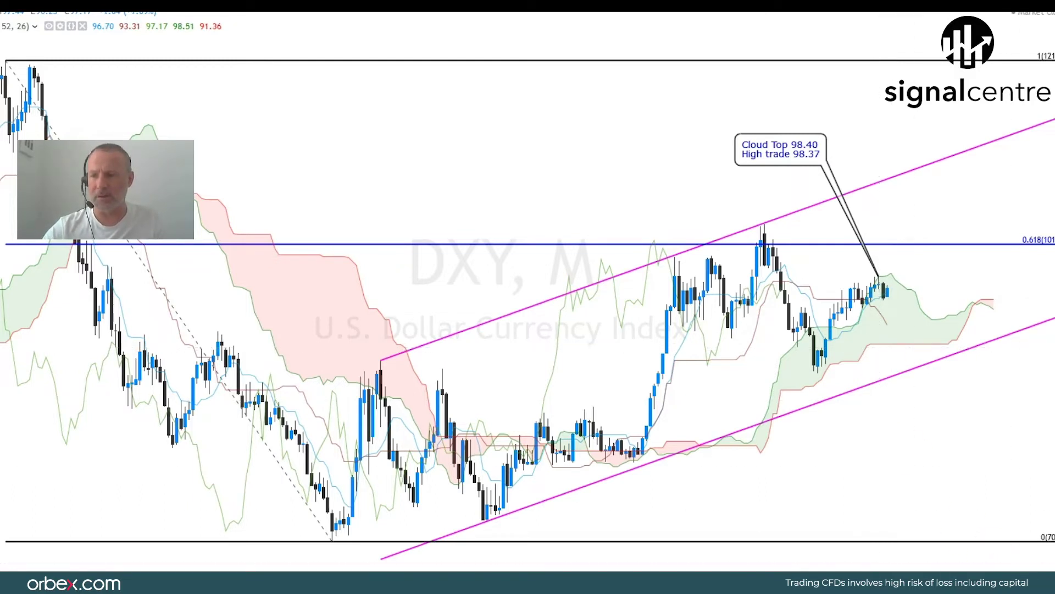
key("alt+Return")
left_click(441, 260)
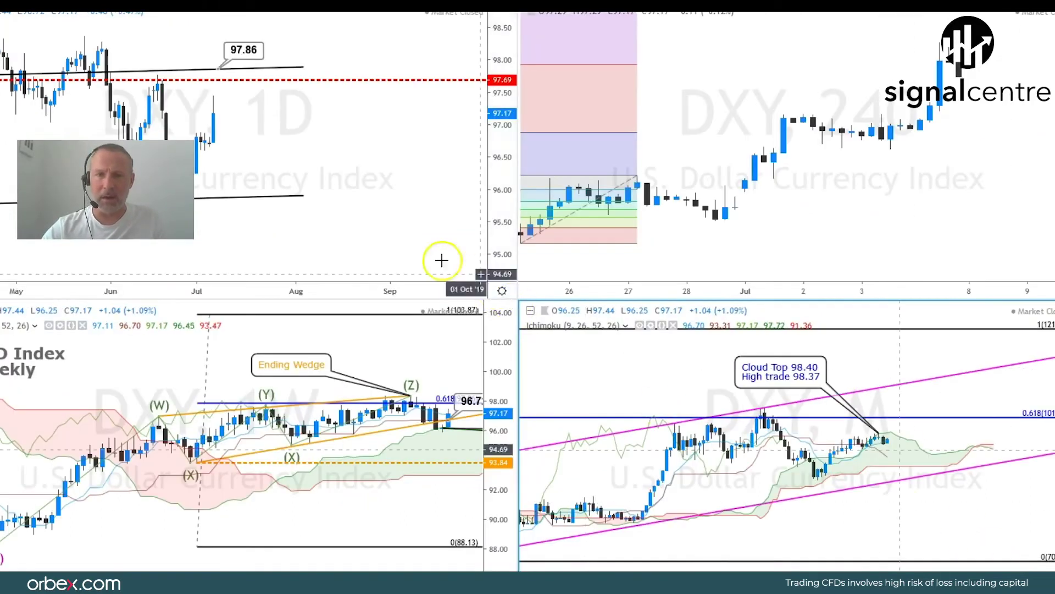
- Enlarge the weekly DXY chart to examine the ending wedge, cloud support and measured move, and return to the four-chart layout
left_click(391, 336)
key("alt+Return")
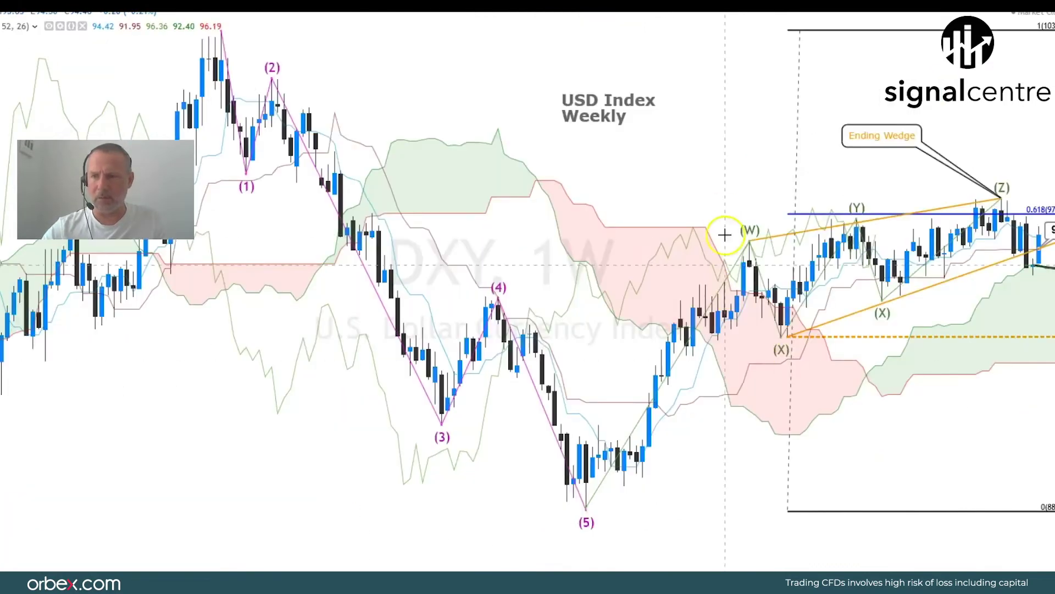
left_click_drag(730, 163, 572, 180)
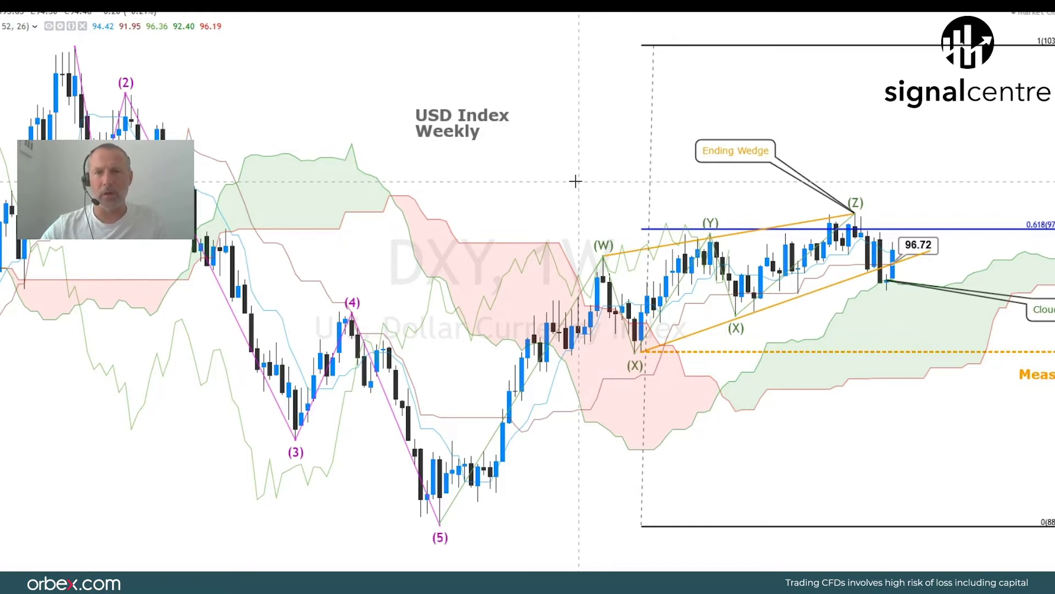
left_click(812, 252)
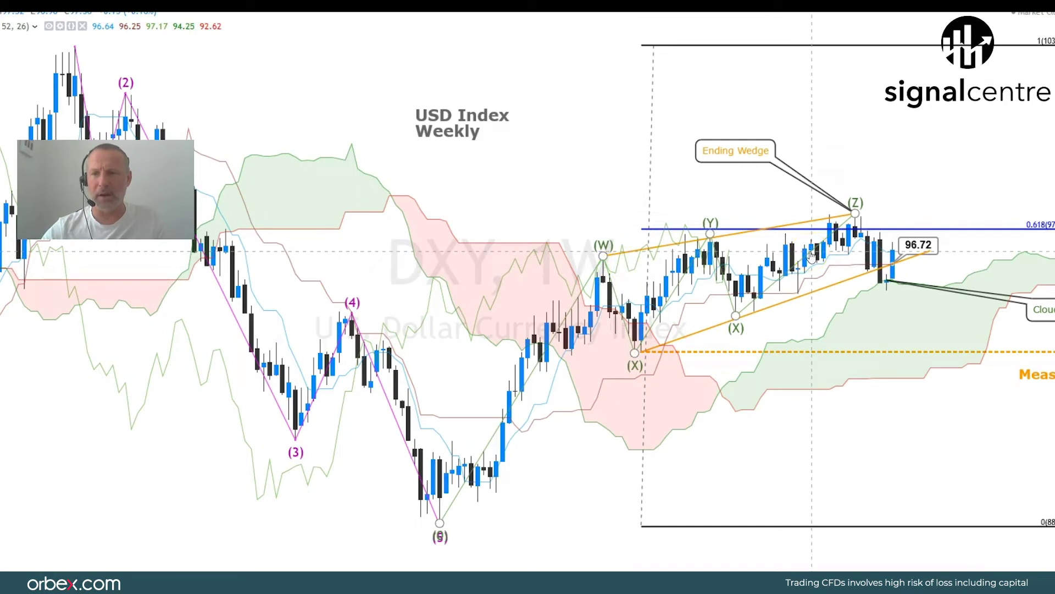
left_click(875, 315)
left_click(841, 317)
left_click_drag(841, 318, 773, 329)
left_click(856, 353)
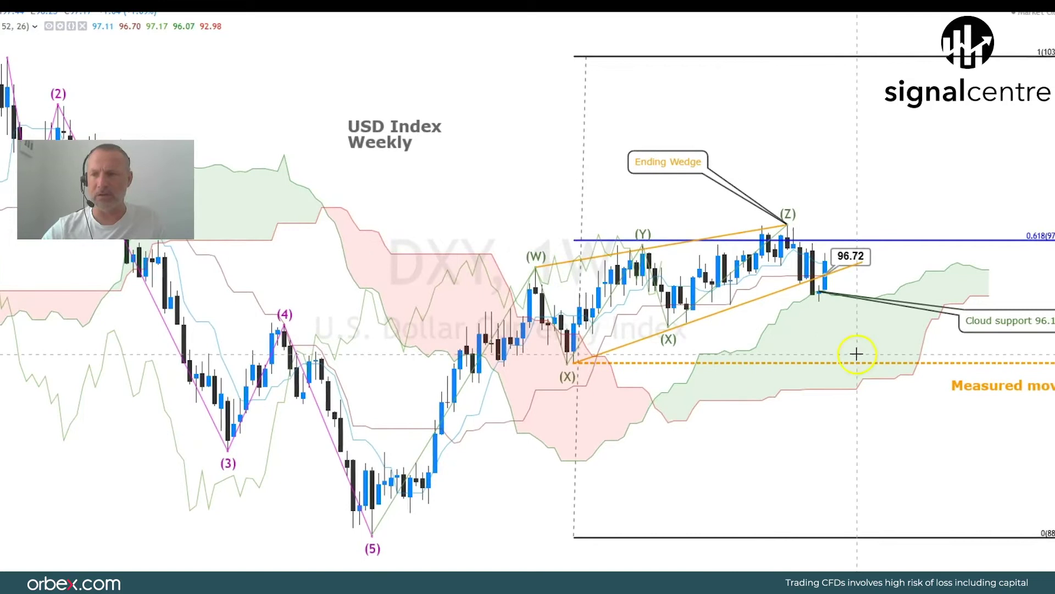
left_click(865, 273)
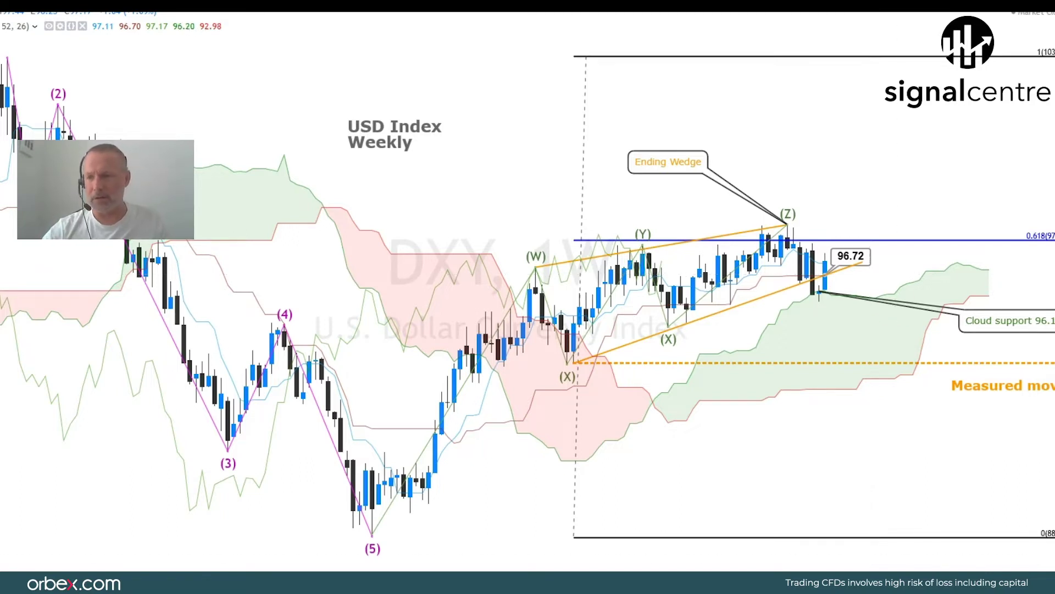
key("alt+Return")
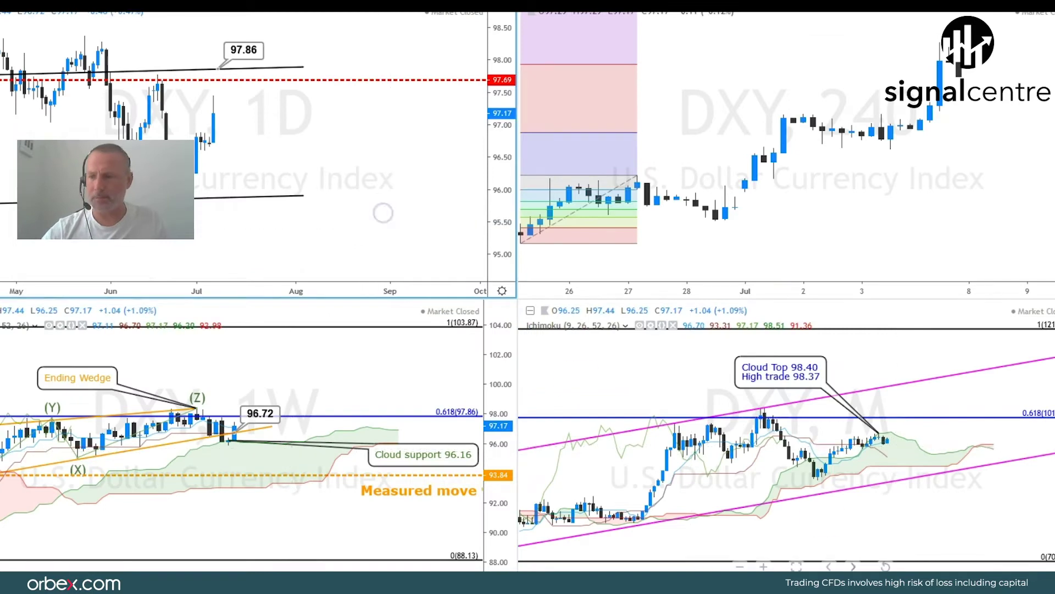
- Enlarge the daily DXY chart to examine price between the two parallel trendlines, and return to the four-chart layout
key("alt+Return")
left_click_drag(575, 299, 537, 307)
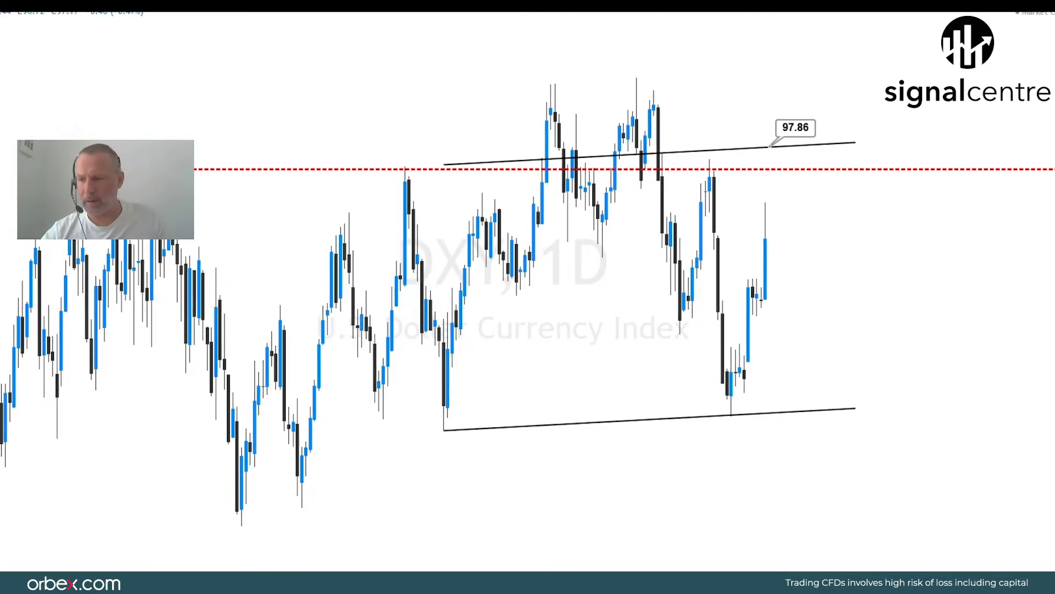
key("alt+Return")
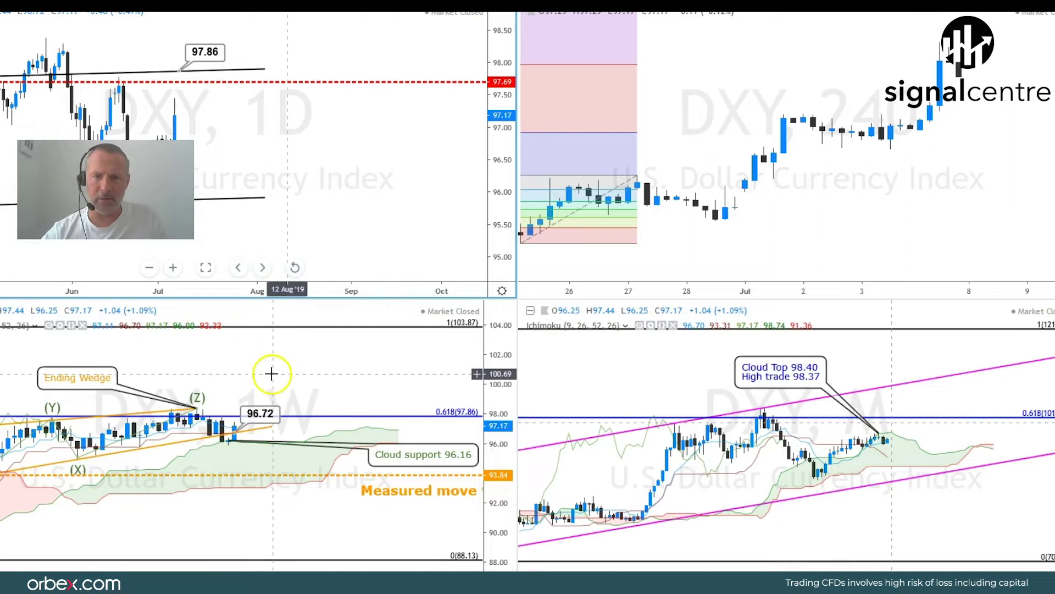
- Revisit the weekly DXY chart's forward cloud and examine the daily DXY chart's trendlines at full size
key("alt+Return")
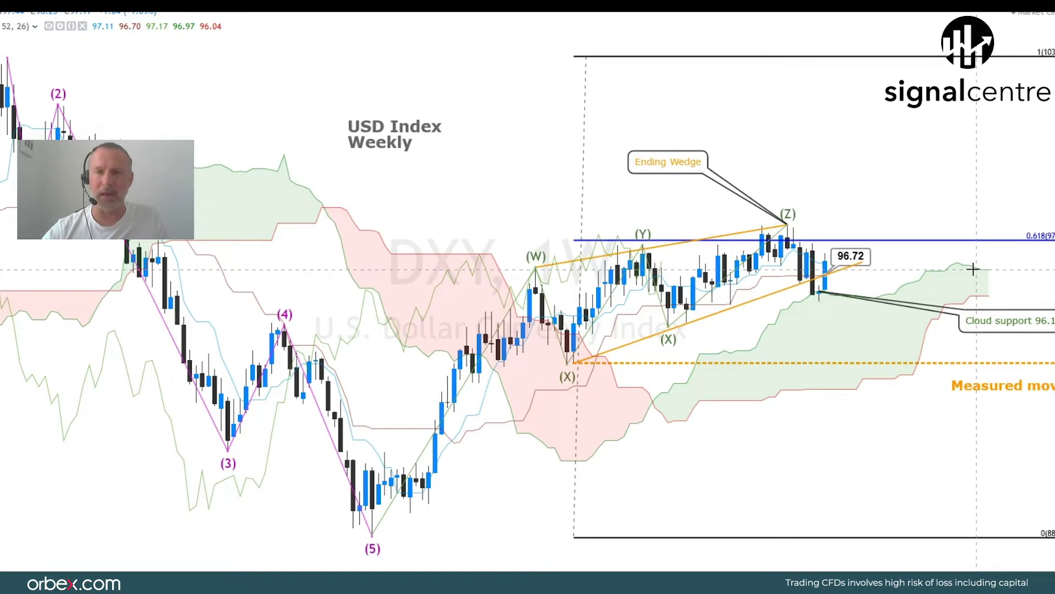
key("alt+Return")
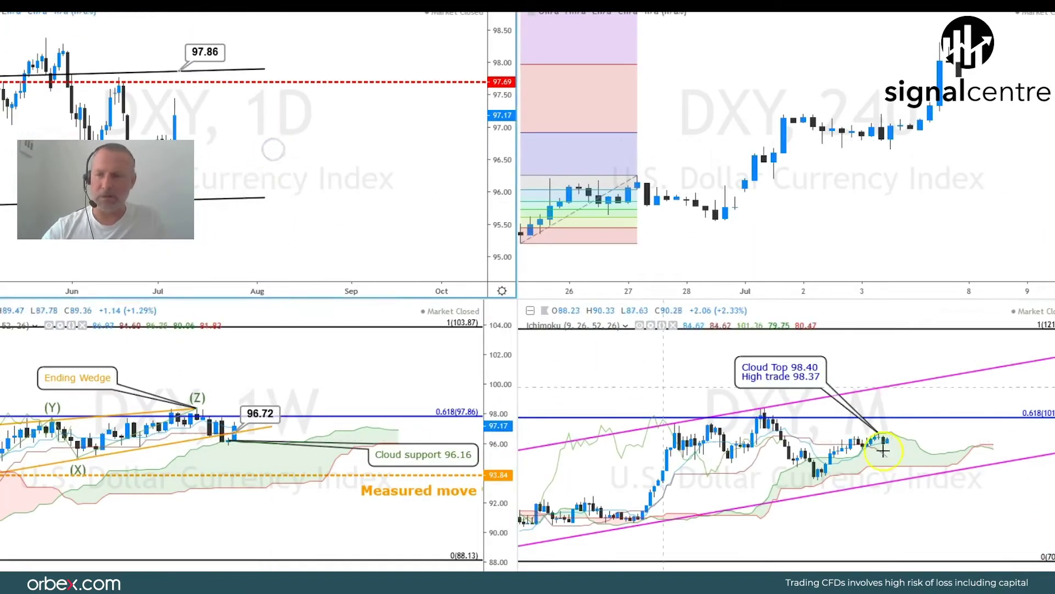
key("alt+Return")
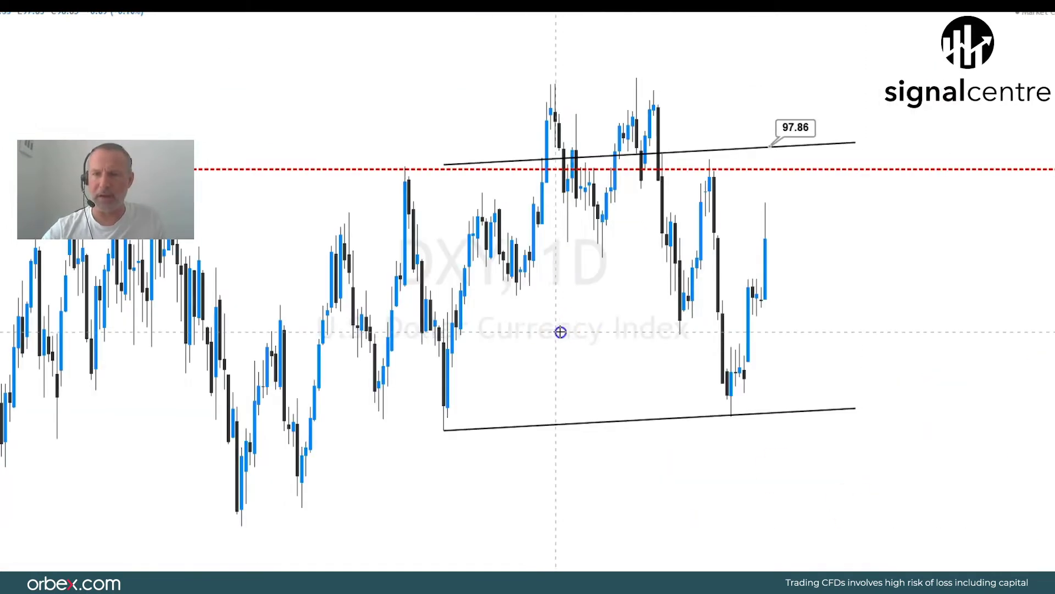
left_click_drag(553, 332, 569, 332)
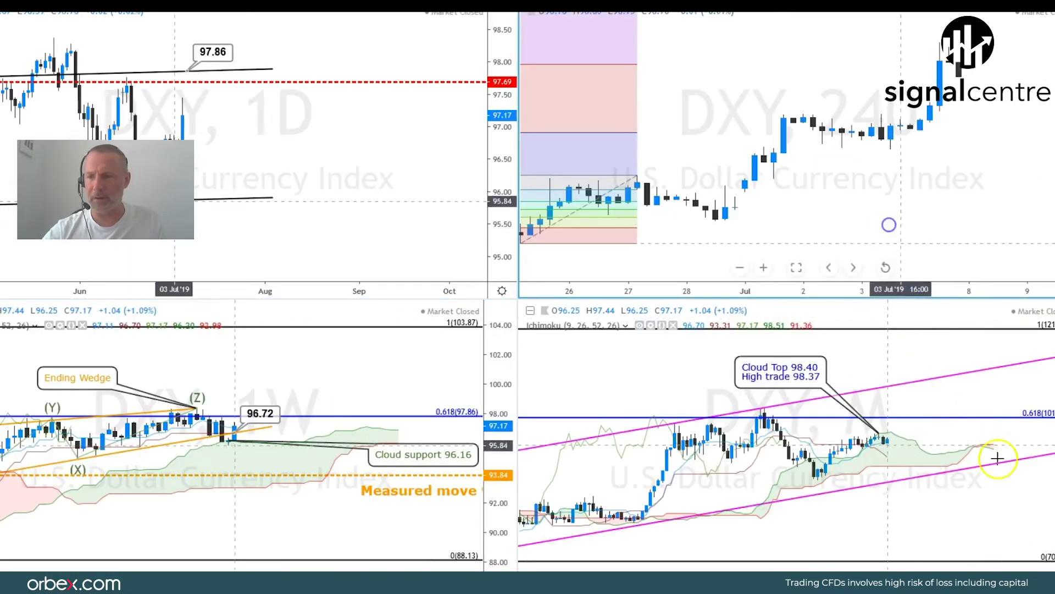
- Examine the 240-minute DXY chart with its Fibonacci extensions at full size, and check the recent swing on the daily DXY chart
key("alt+Return")
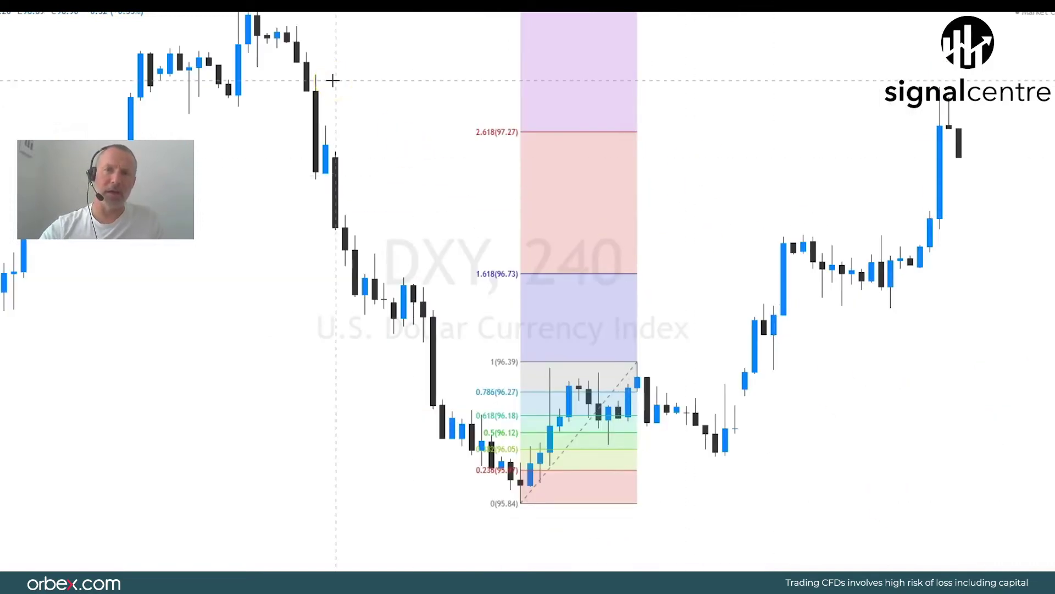
left_click_drag(407, 103, 282, 92)
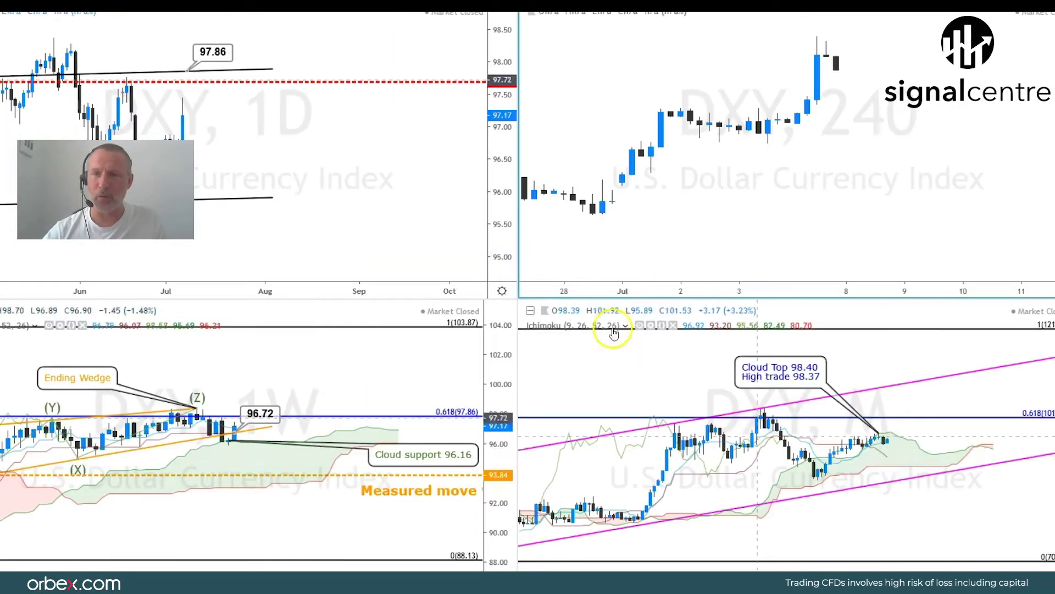
left_click(726, 419)
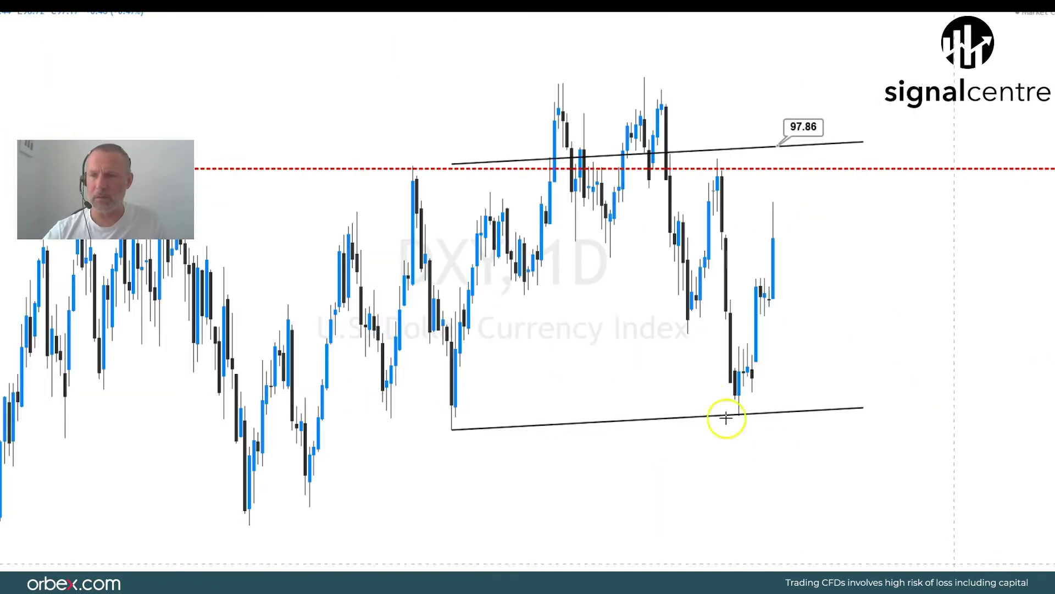
left_click(722, 419)
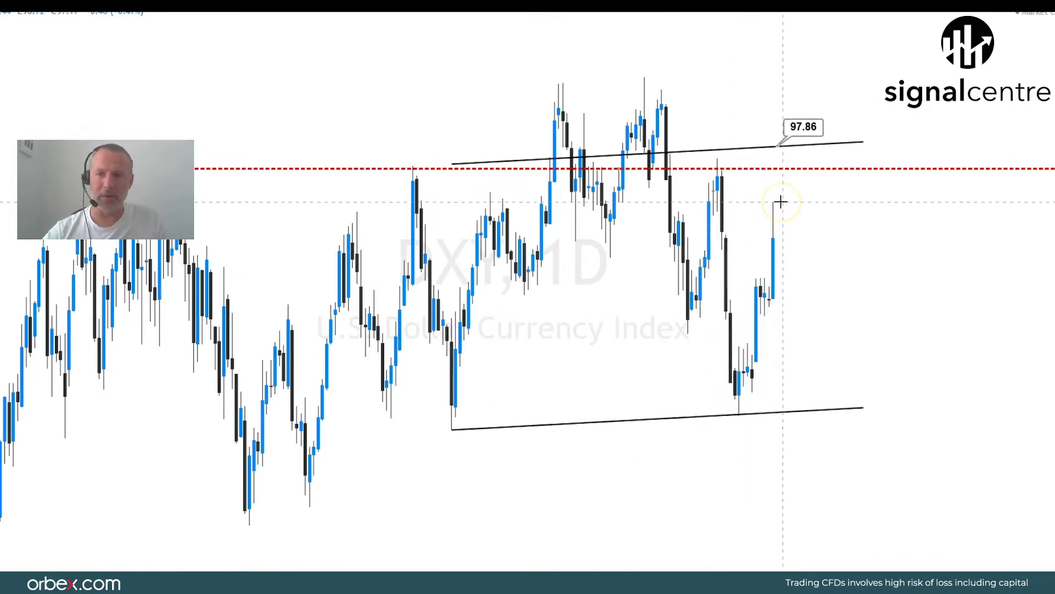
left_click(837, 325)
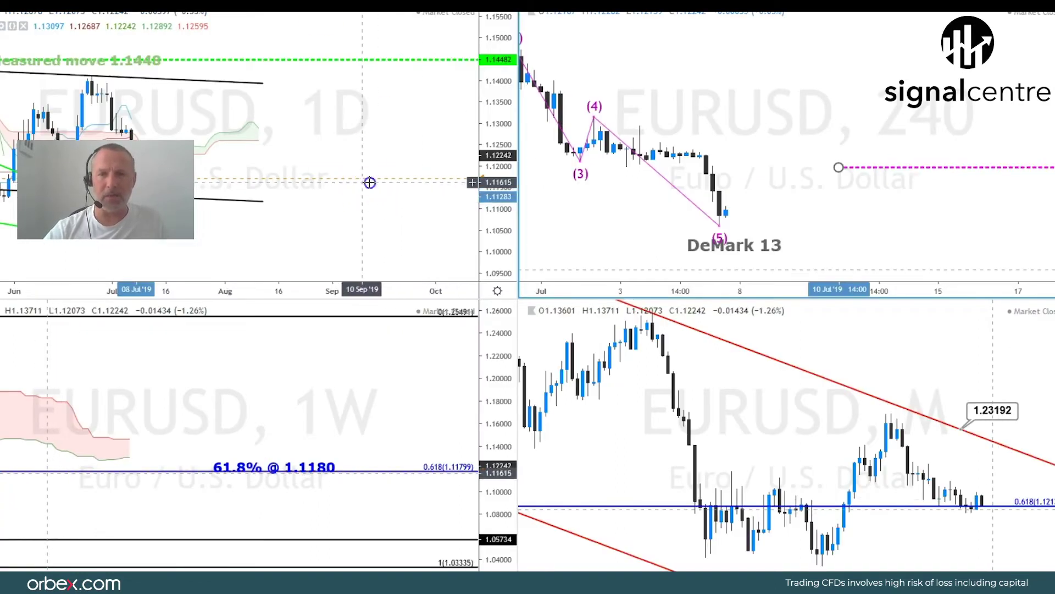
- Enlarge the weekly EURUSD chart to examine the five-wave rally and the corrective decline to the 61.8% level at 1.1180
left_click_drag(370, 182, 378, 182)
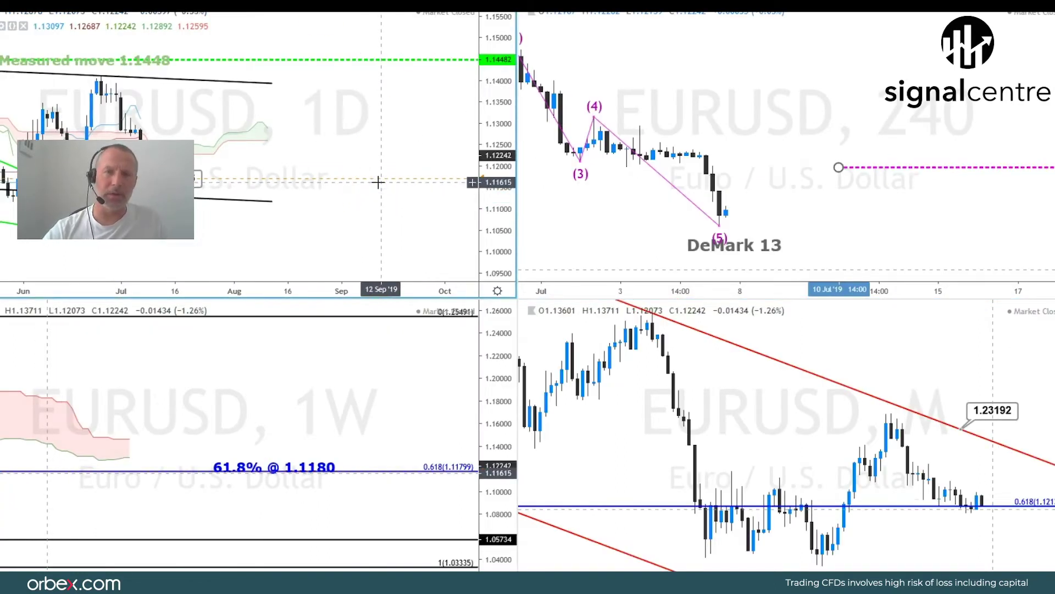
left_click(346, 400)
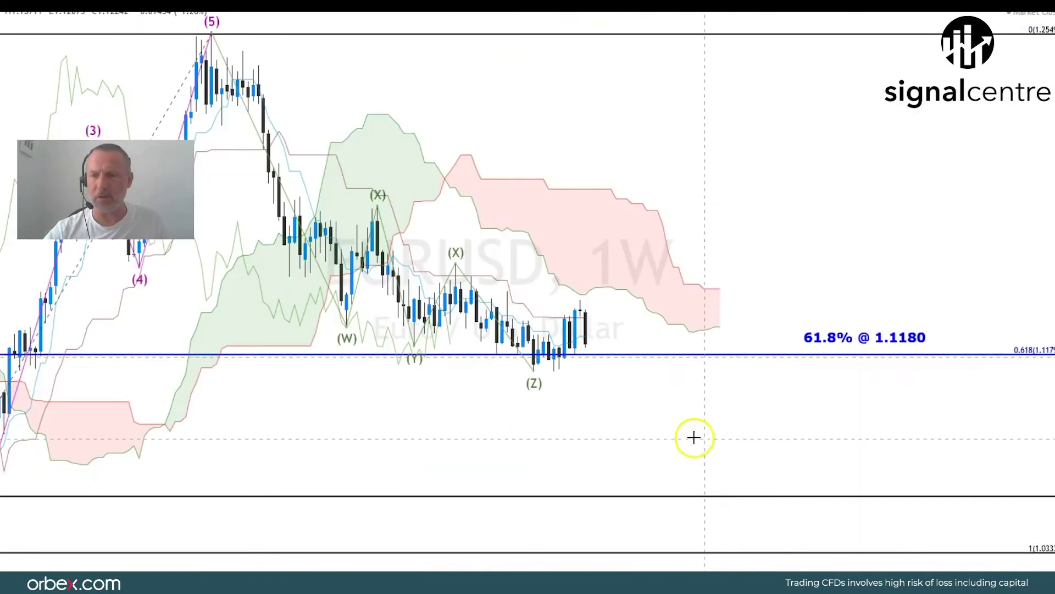
left_click_drag(697, 438, 879, 438)
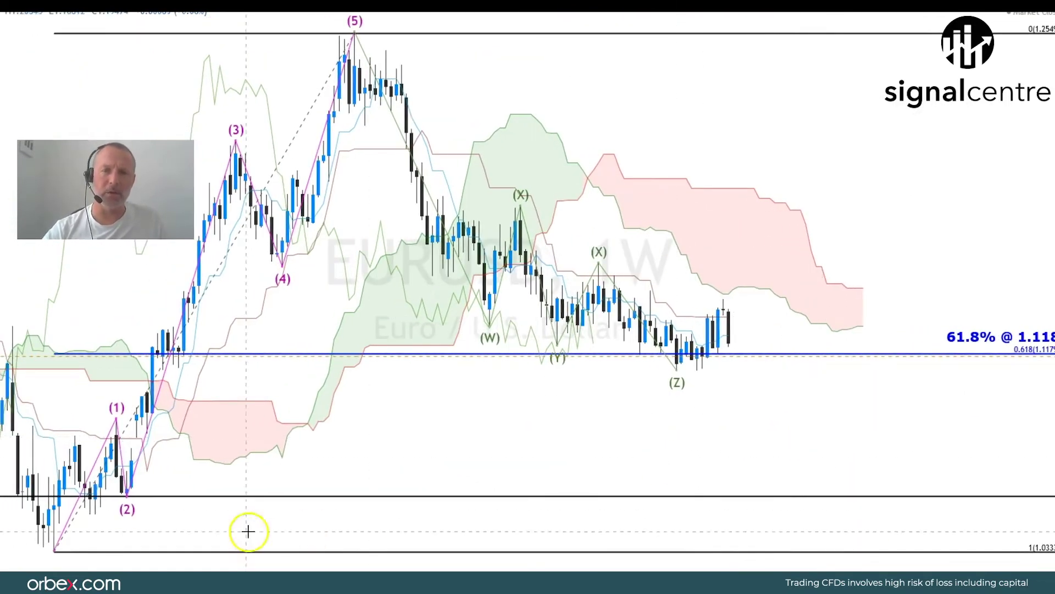
left_click(126, 499)
left_click(318, 72)
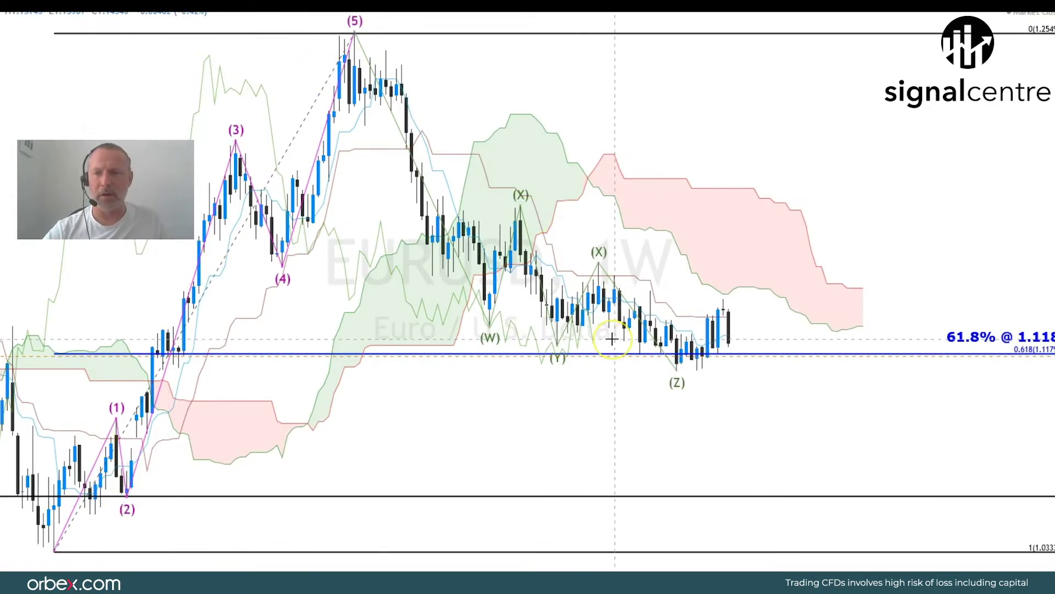
- Measure the price range beneath the 61.8% line around wave (Z) on the weekly EURUSD chart, and return to the four-chart layout
left_click_drag(819, 431, 740, 434)
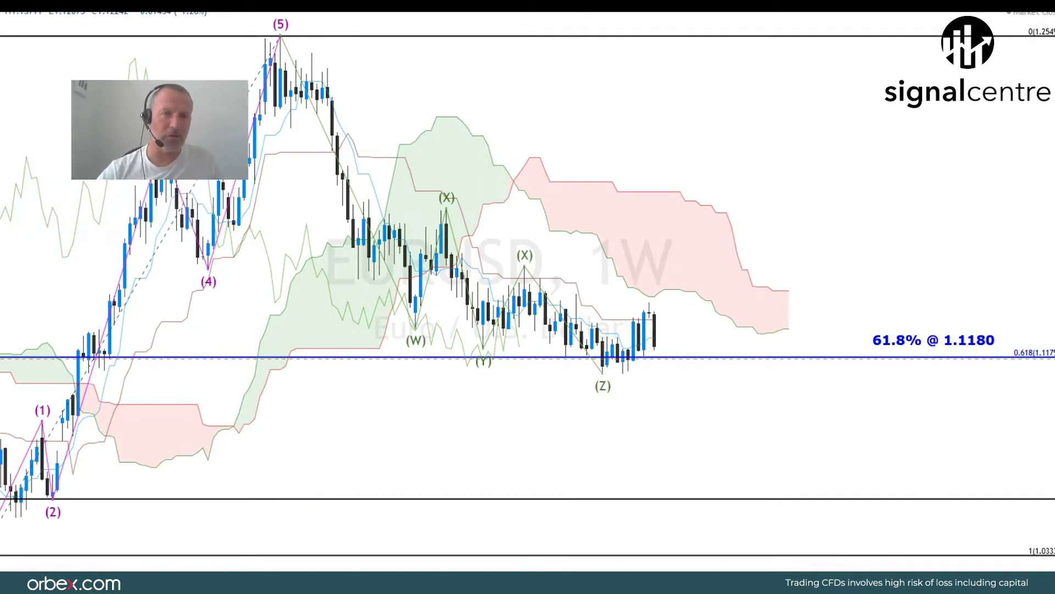
left_click(654, 377, "shift")
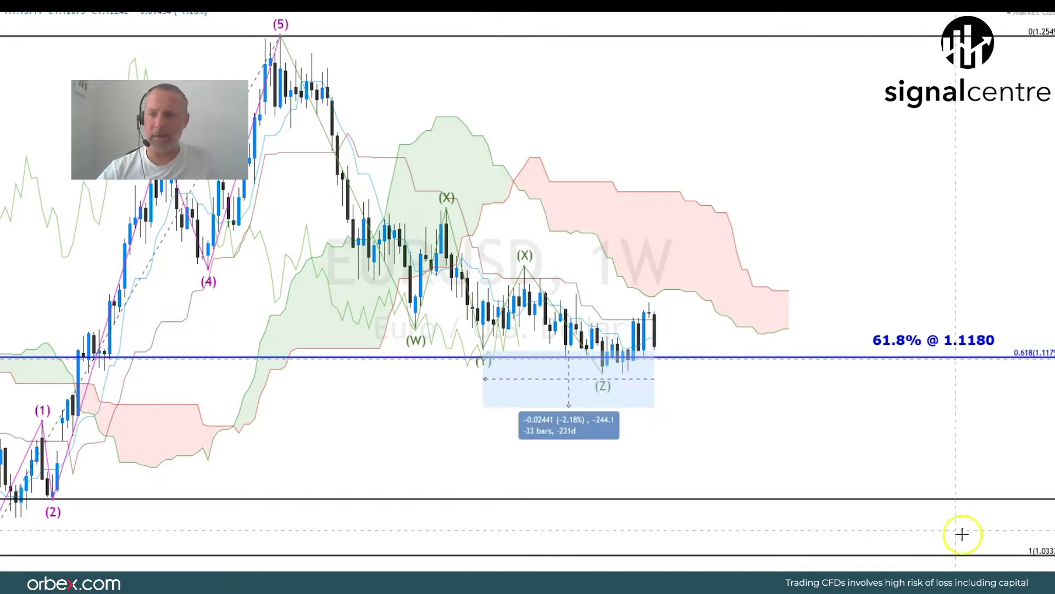
key("alt+Return")
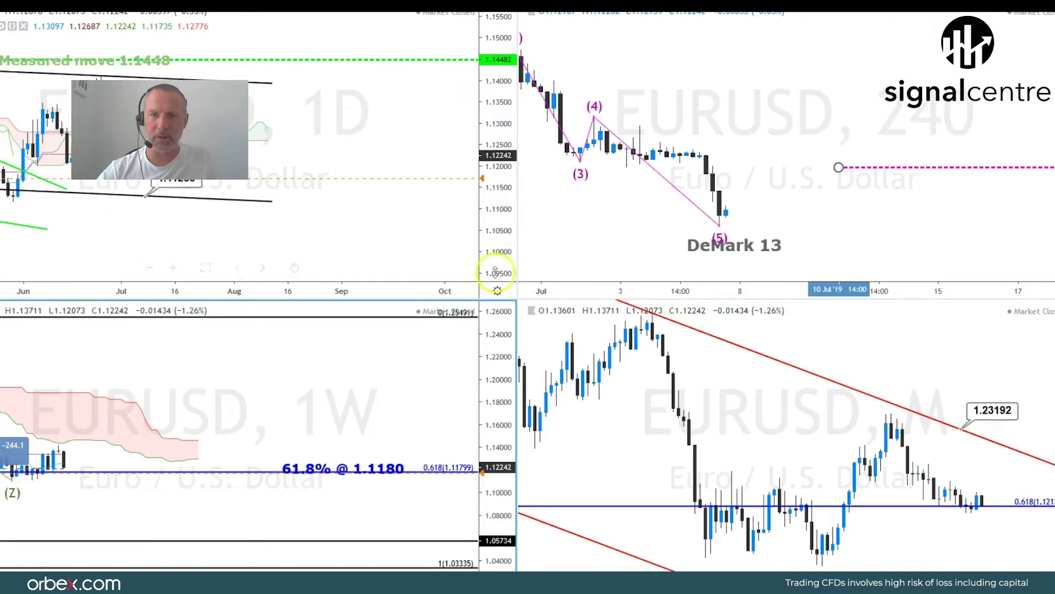
- Enlarge the 240-minute EURUSD chart to examine the five-wave decline, its Fibonacci extensions and the DeMark 13 label
left_click(614, 214)
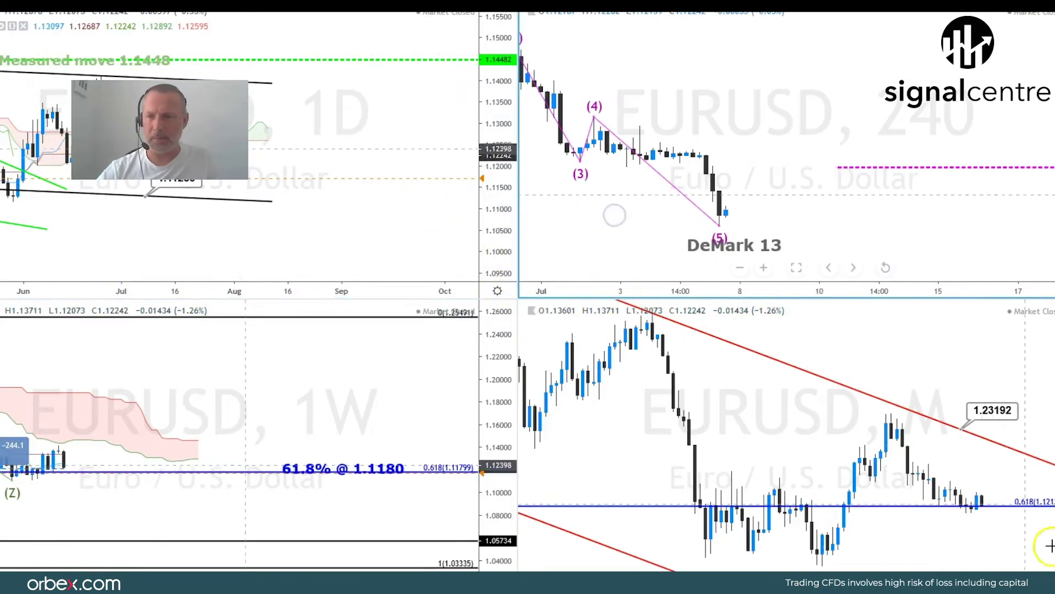
key("alt+Return")
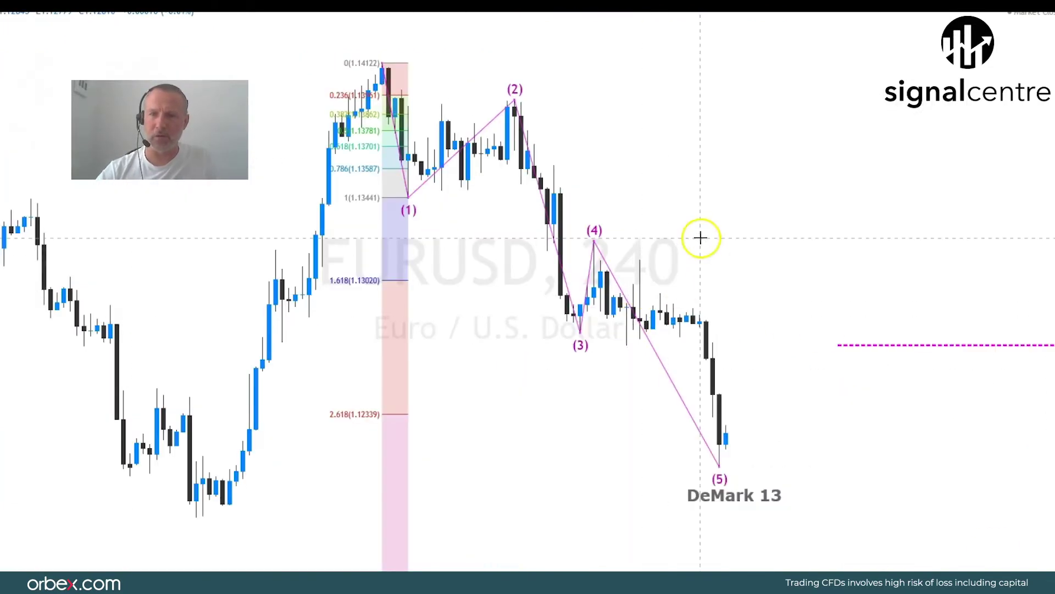
left_click_drag(702, 236, 727, 237)
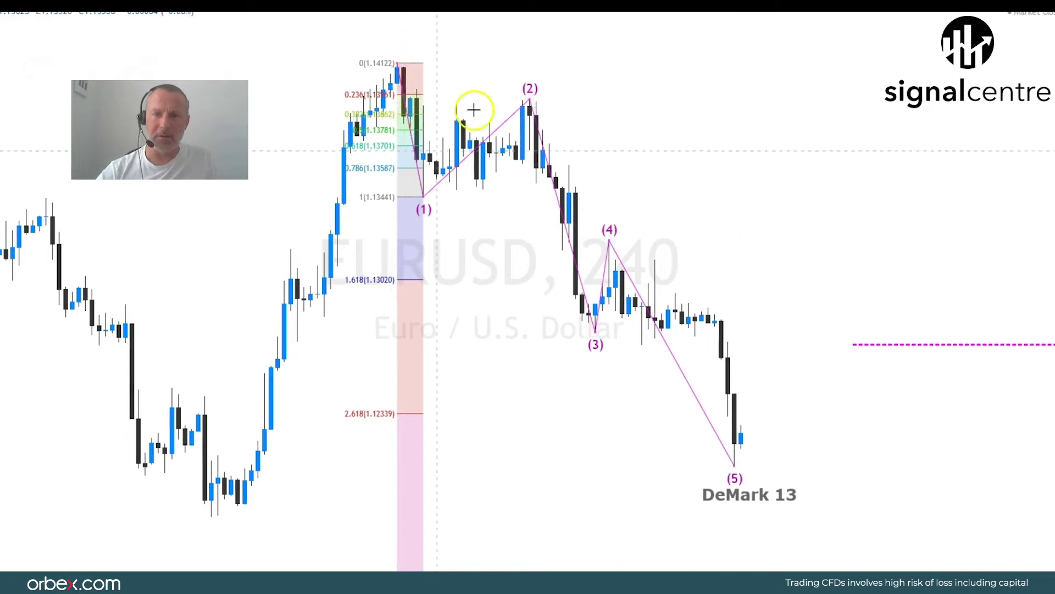
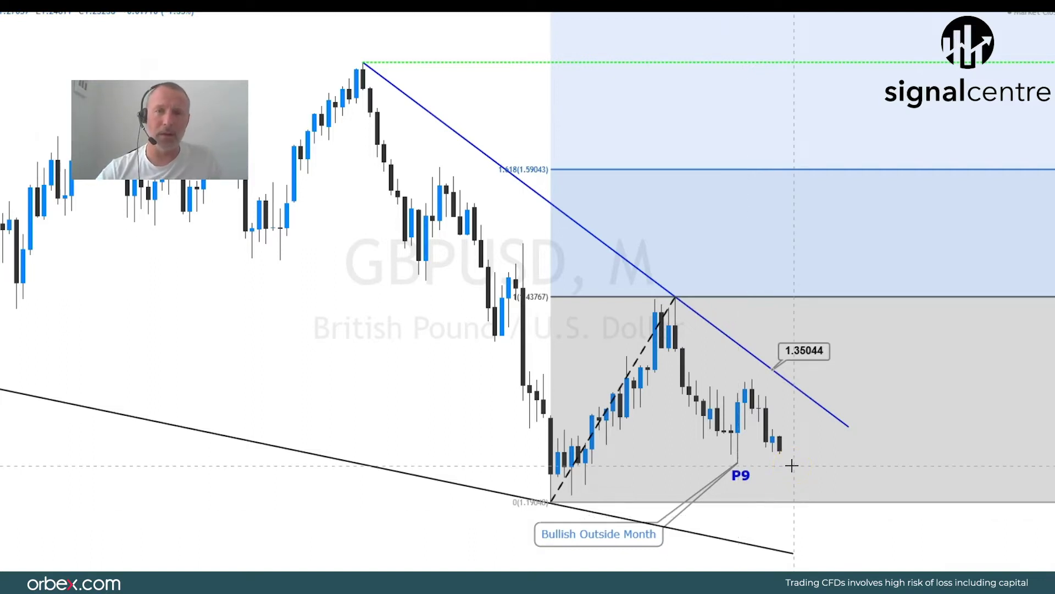
- Leave the full-size monthly GBPUSD chart and enlarge the daily one to examine the DeMark 13 signal, DeMark stop and indicator trendline
key("alt+Return")
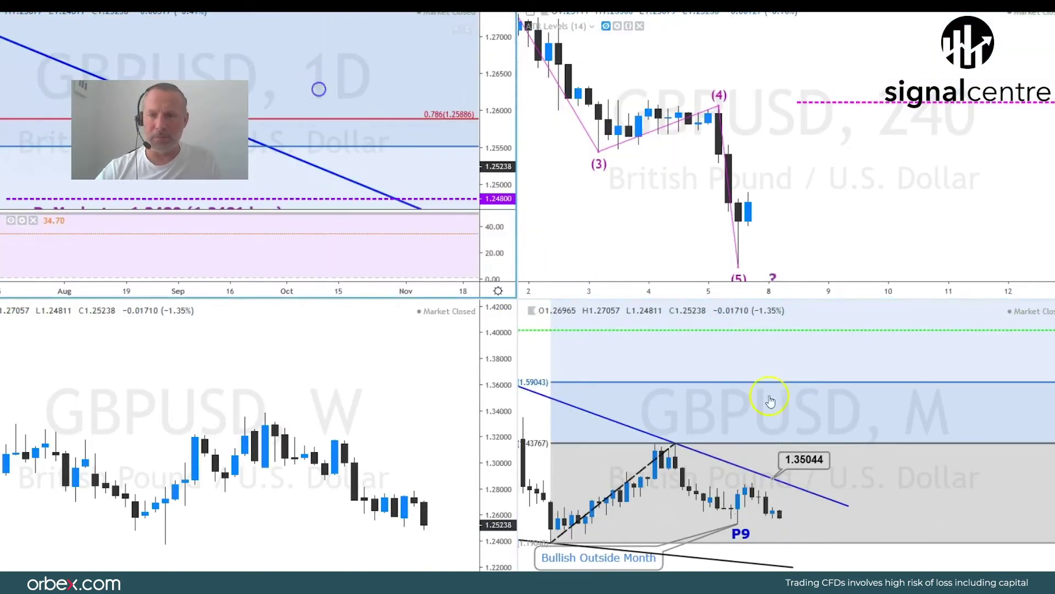
key("alt+Return")
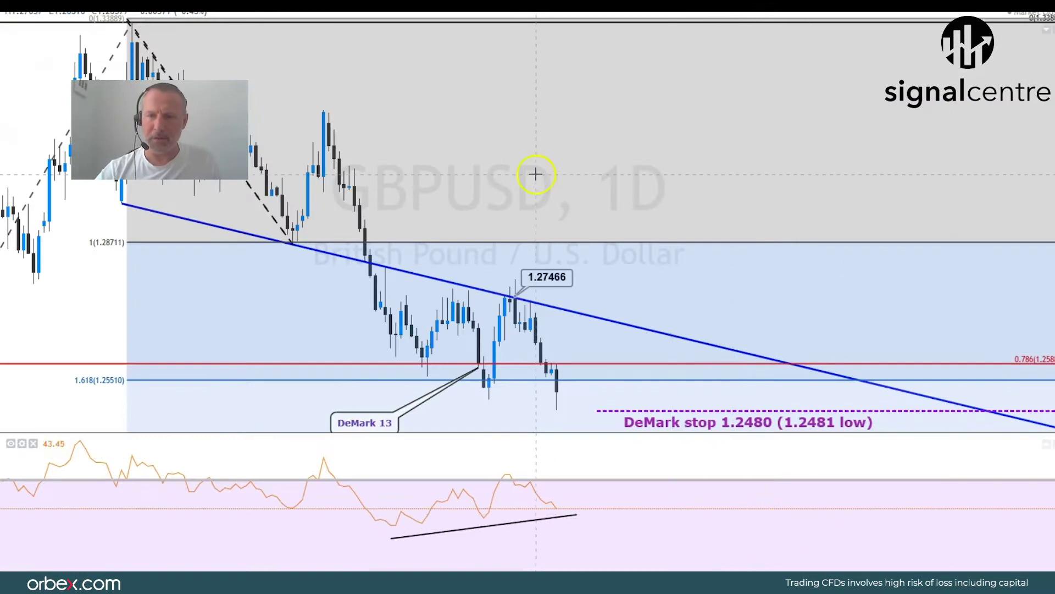
left_click_drag(546, 158, 721, 189)
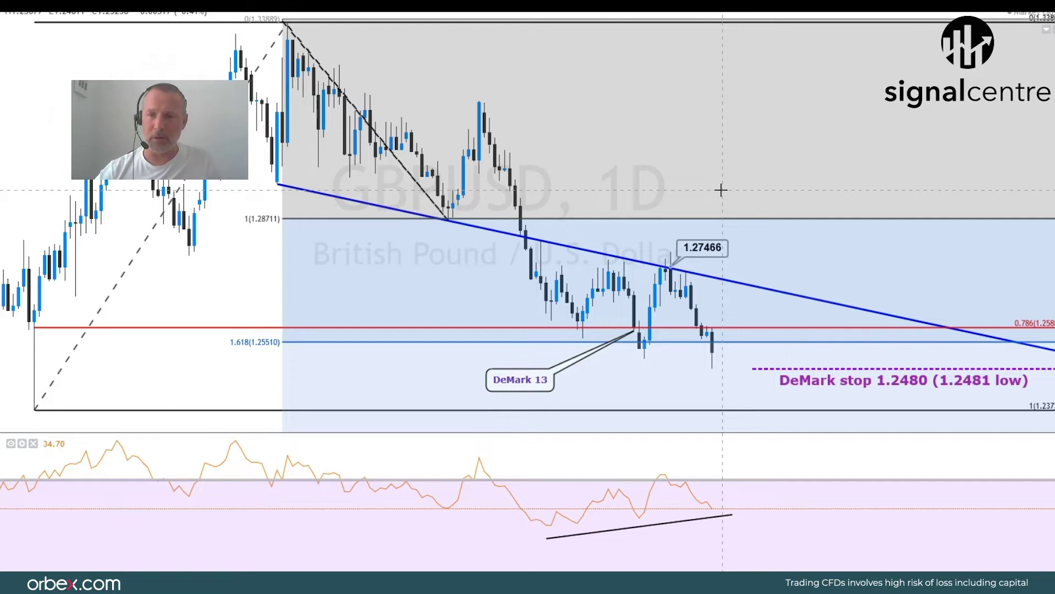
left_click(562, 350)
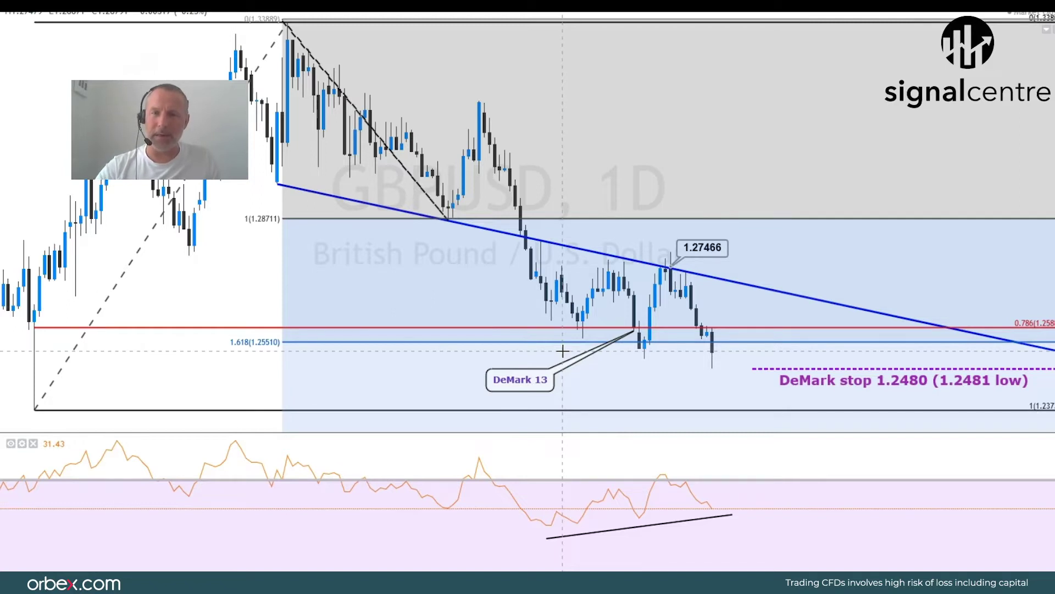
- Examine the latest daily GBPUSD candles and the indicator's rising trendline against the DeMark stop at 1.2480
left_click(771, 534)
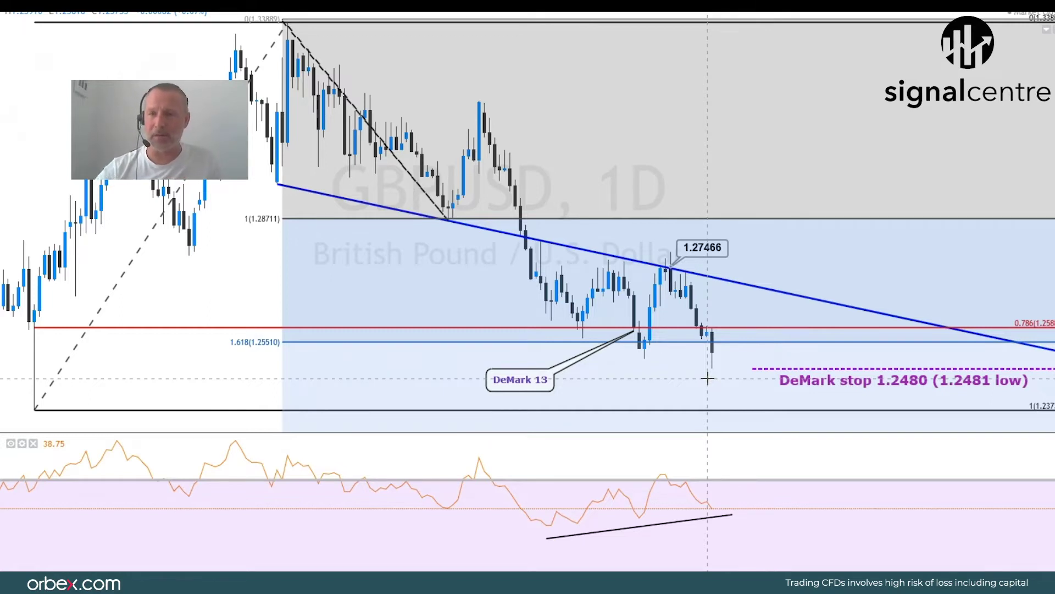
left_click_drag(660, 377, 584, 335)
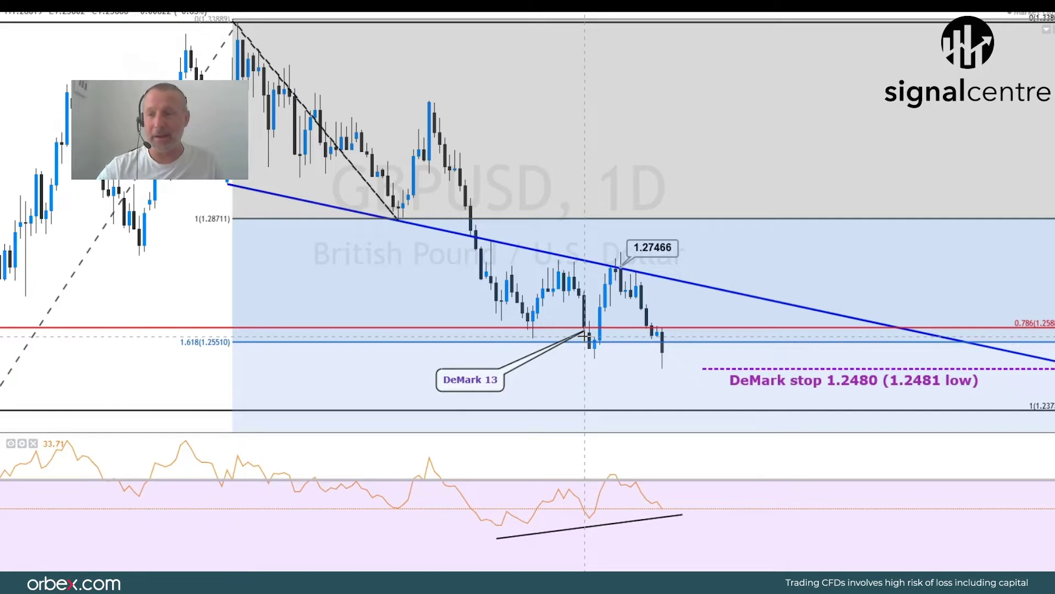
left_click(690, 391)
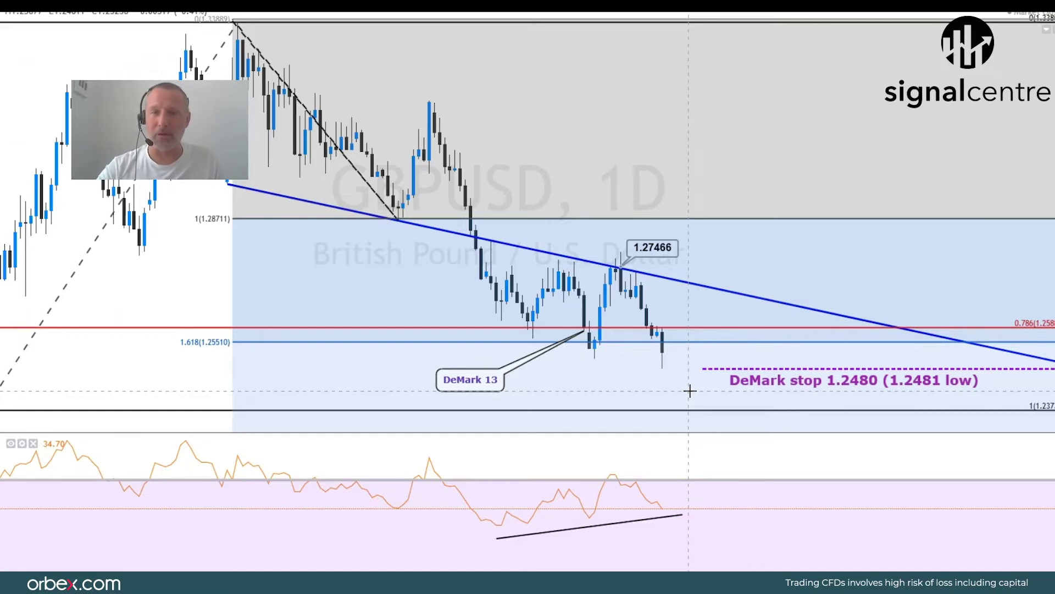
- Enlarge the 240-minute GBPUSD chart to examine the five-wave decline, its Fibonacci extensions and the dashed level near wave (4)
left_click(412, 332)
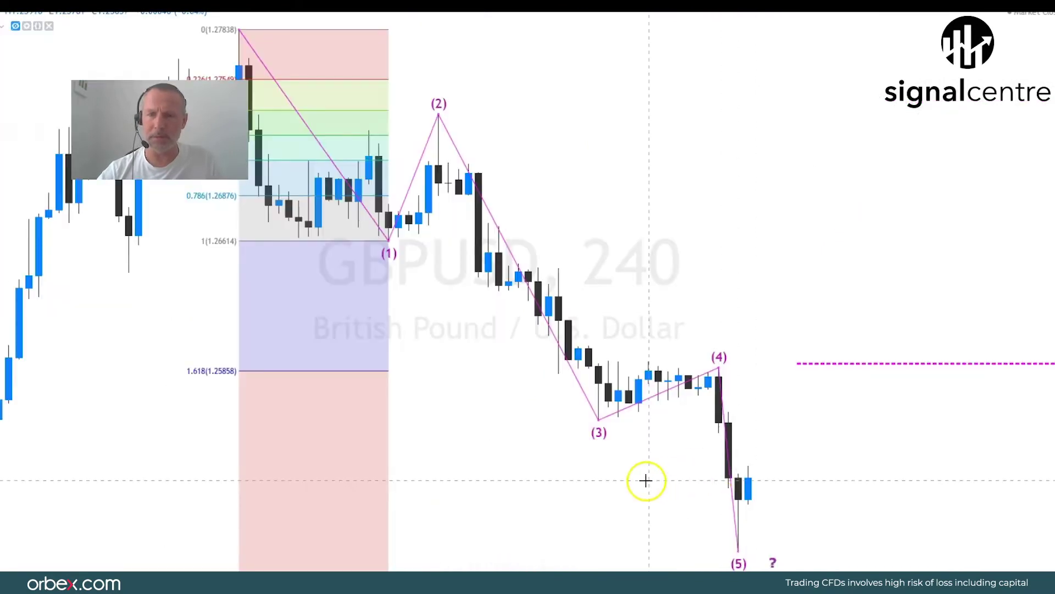
left_click(645, 481)
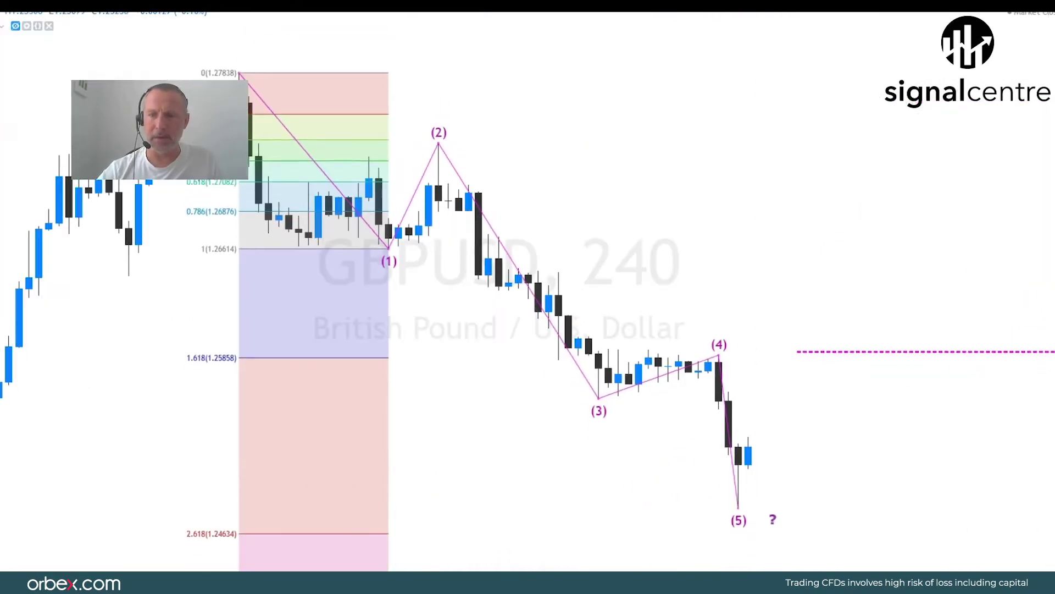
left_click_drag(838, 223, 880, 202)
left_click_drag(311, 497, 301, 512)
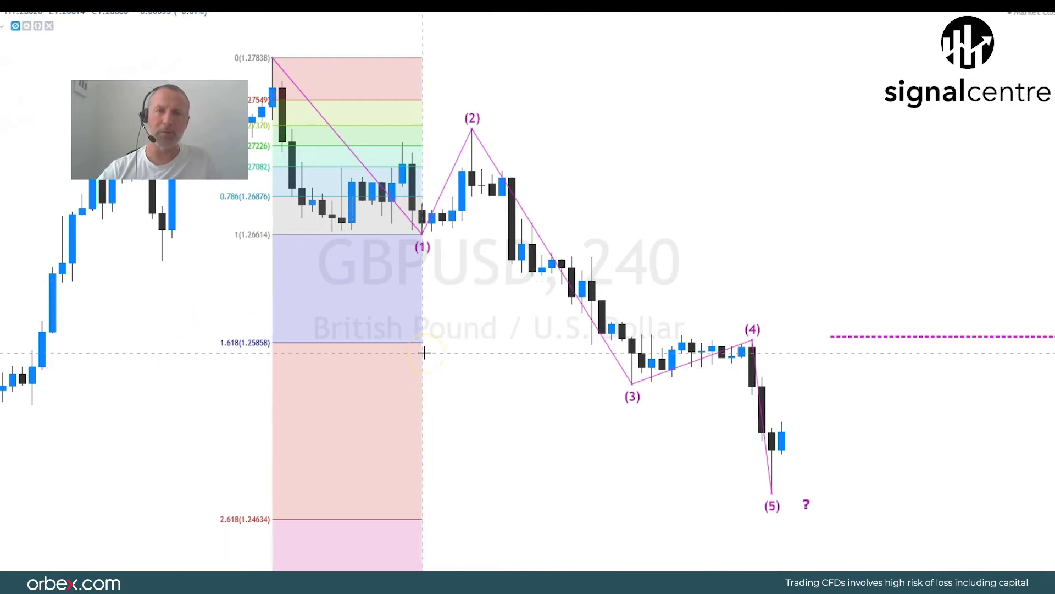
left_click(381, 520)
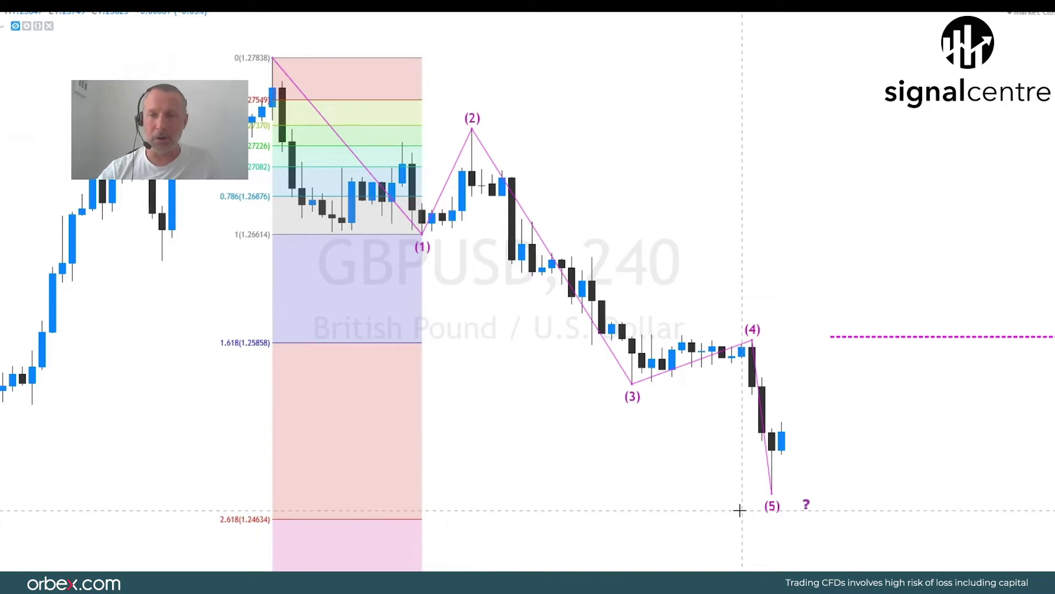
double_click(850, 338)
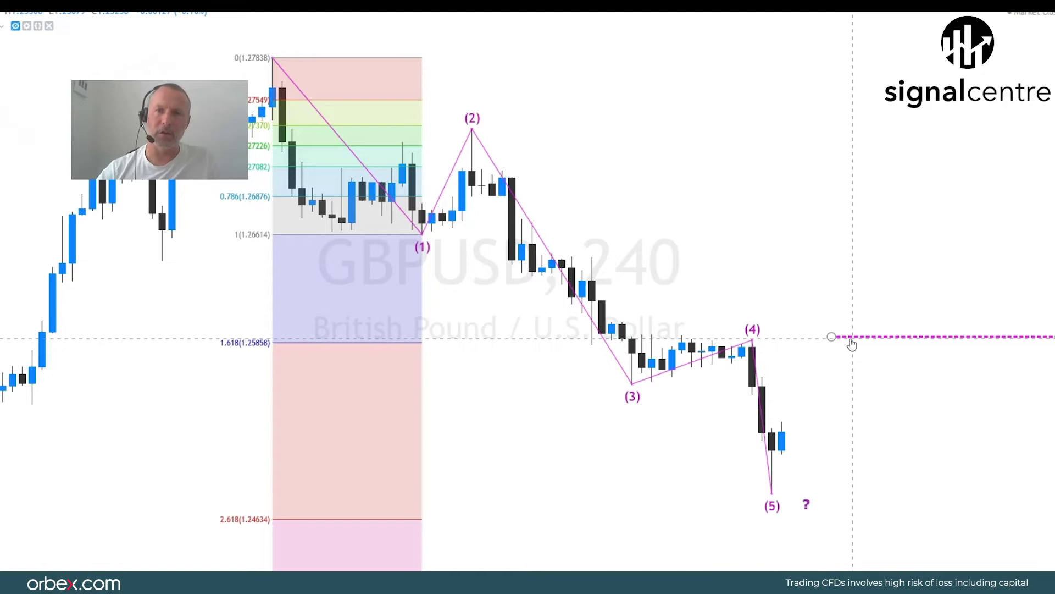
double_click(850, 337)
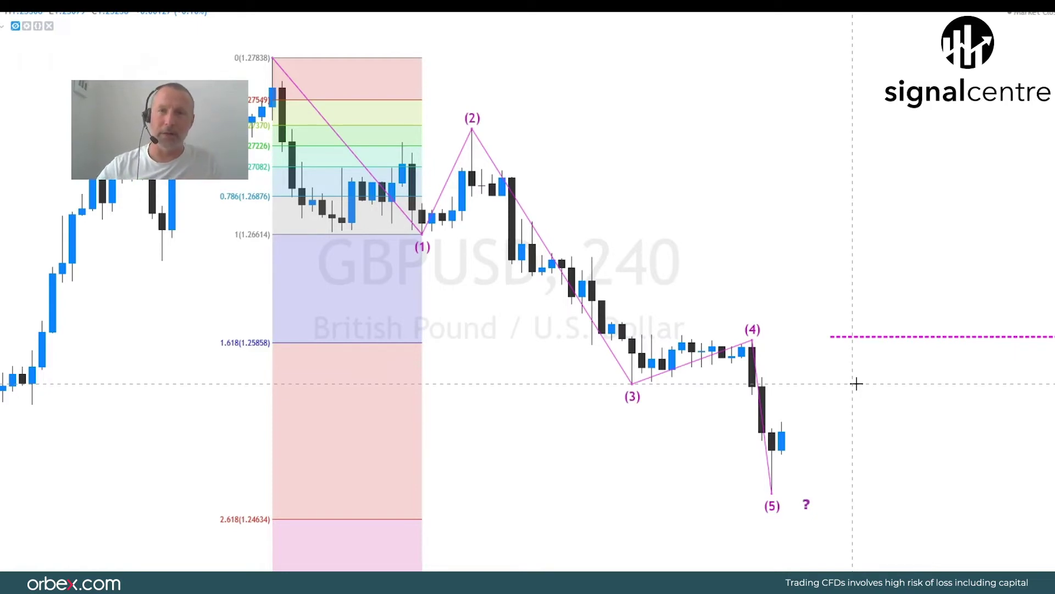
left_click(667, 106)
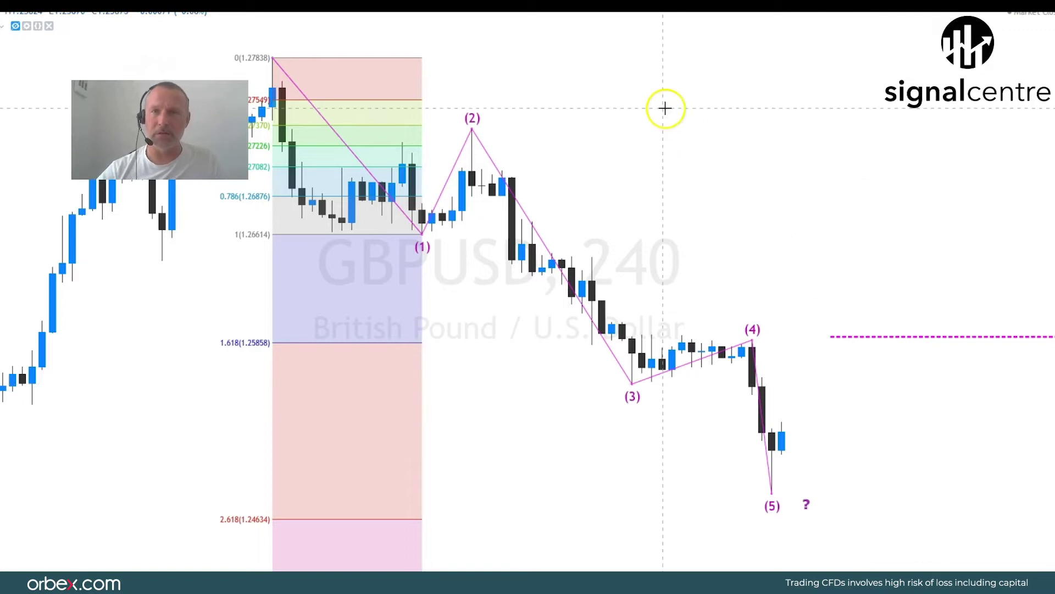
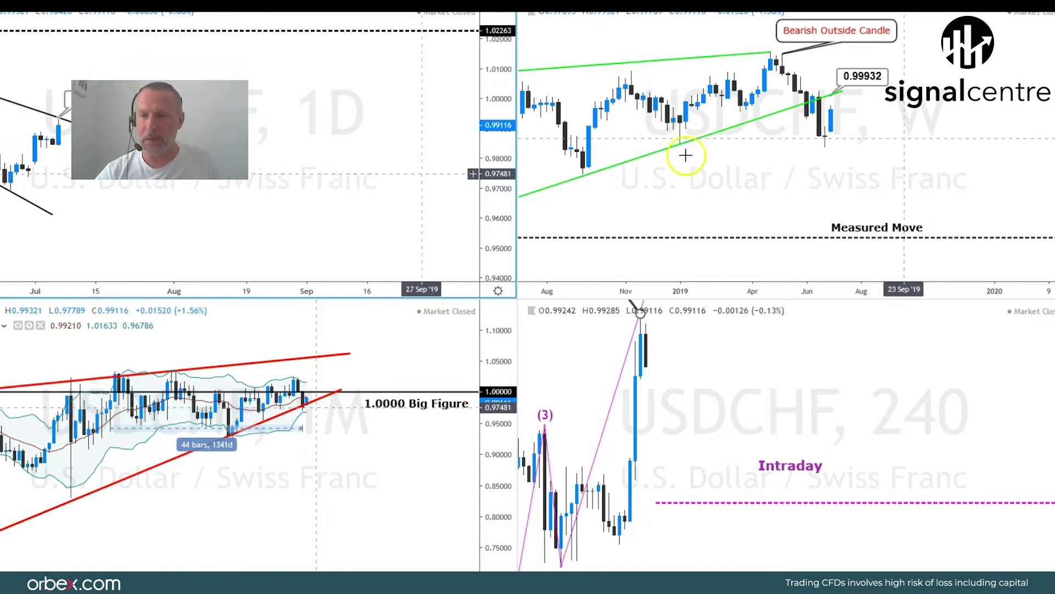
- Enlarge the weekly USDCHF chart, move the price label along the broken lower trendline to 1.00040, and return to the four-chart layout
left_click(791, 163)
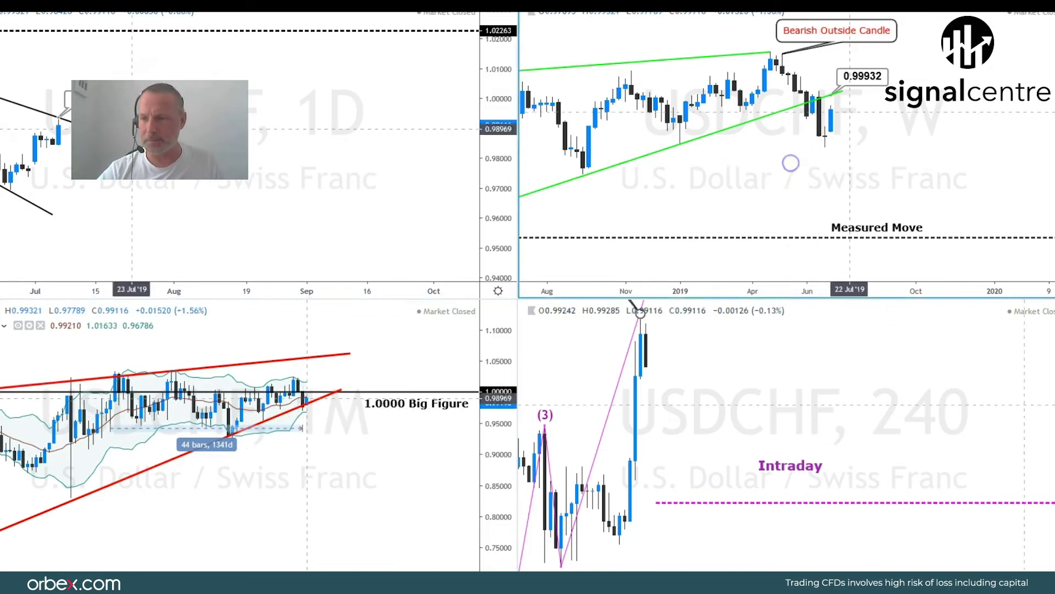
key("alt+Return")
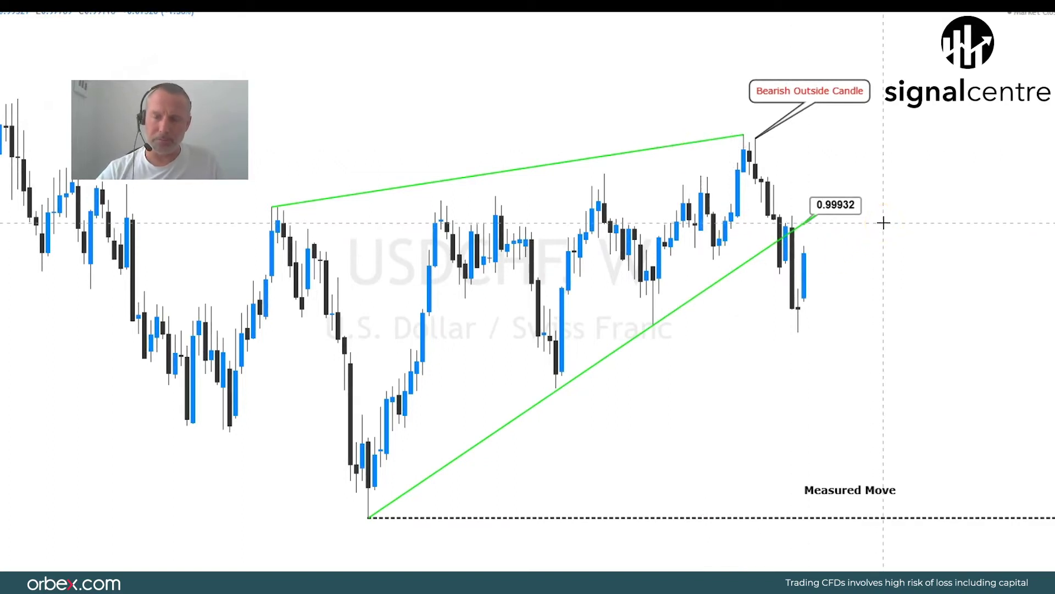
left_click_drag(832, 205, 839, 204)
left_click(894, 275)
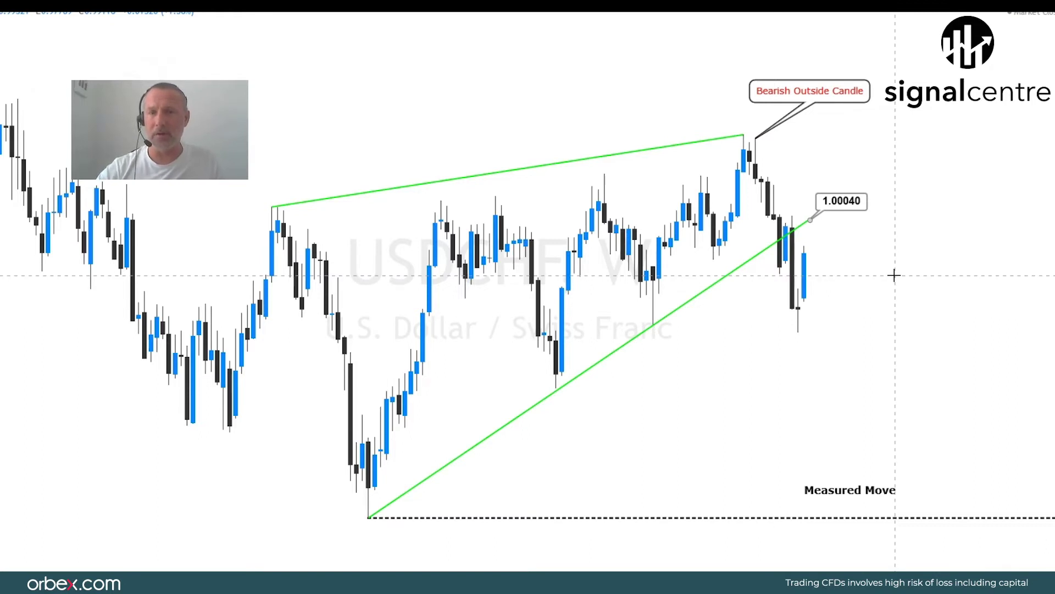
left_click_drag(733, 478, 677, 476)
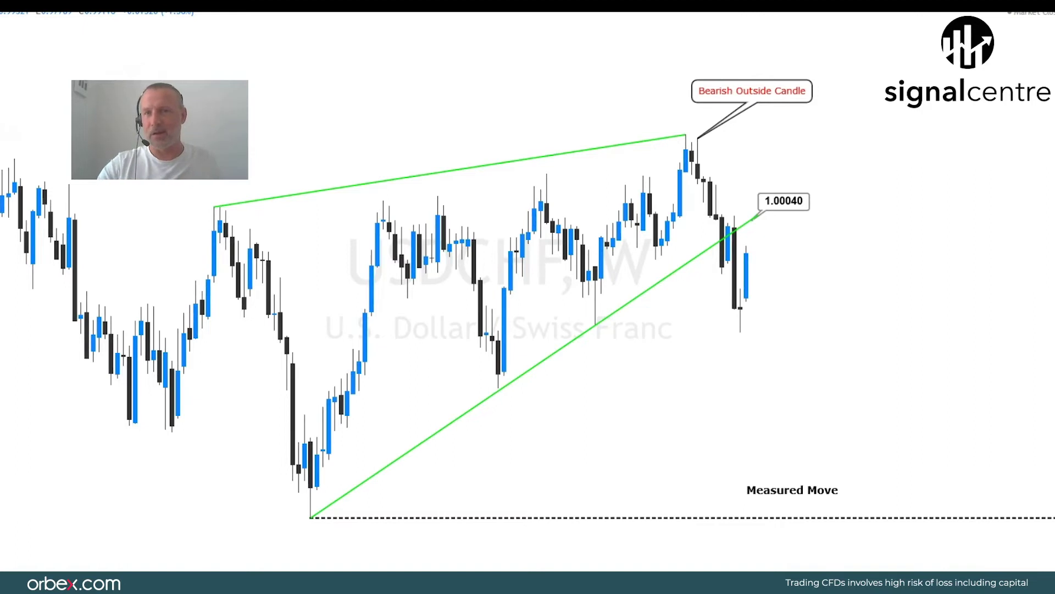
key("alt+Return")
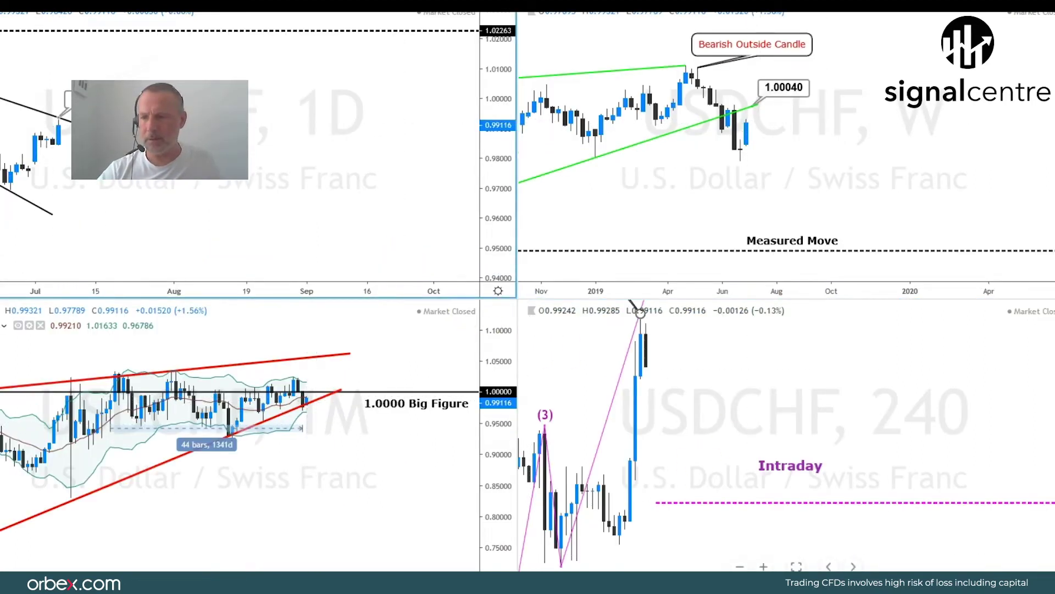
- View the daily USDCHF chart full size, and enlarge the 240-minute one to examine the five-wave rally and DeMark 12 label
key("alt+Return")
left_click_drag(729, 403, 730, 435)
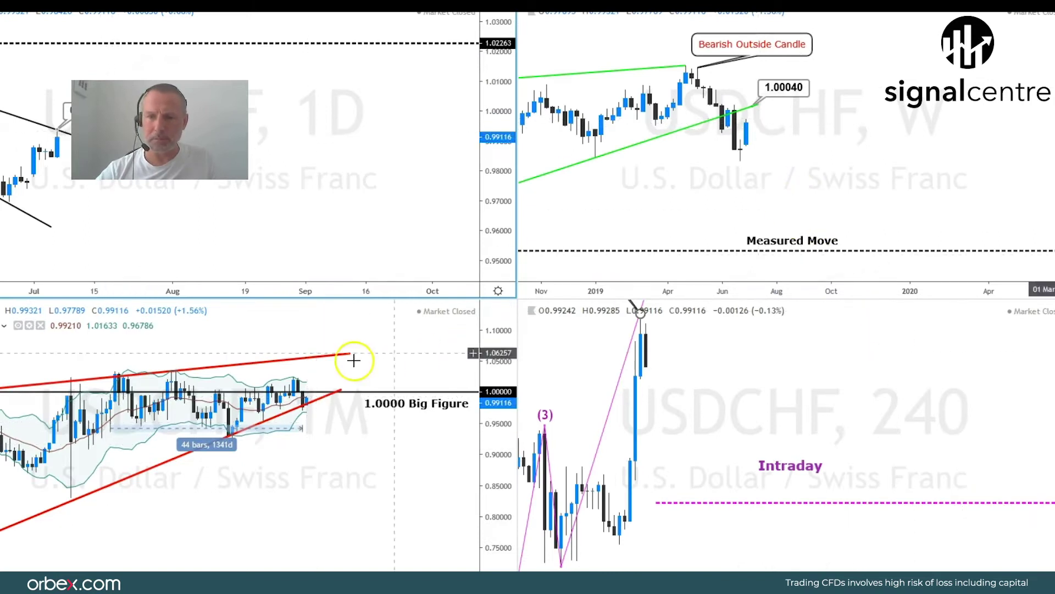
left_click(708, 380)
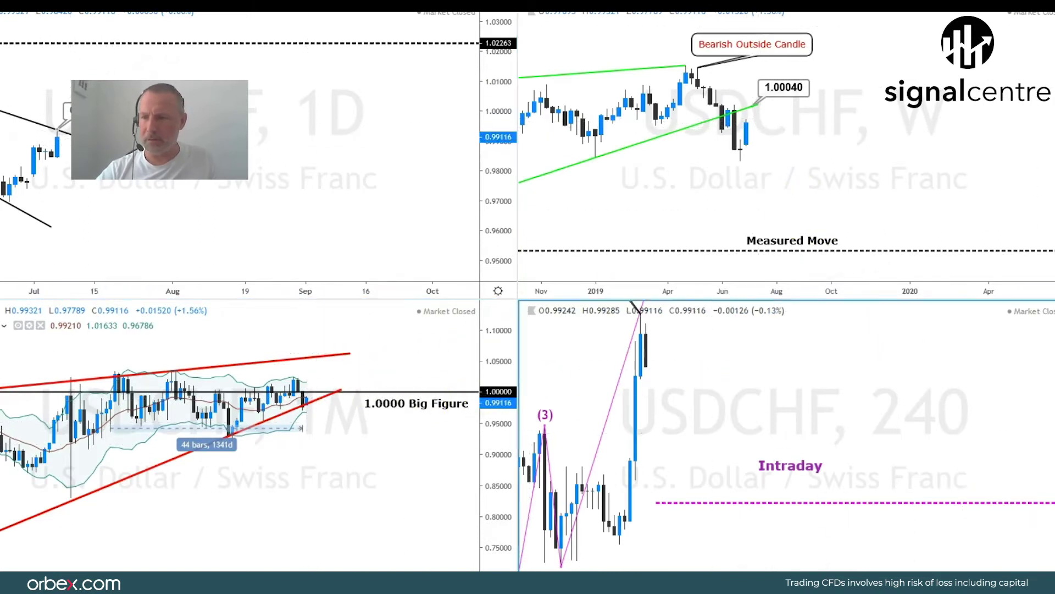
key("alt+Return")
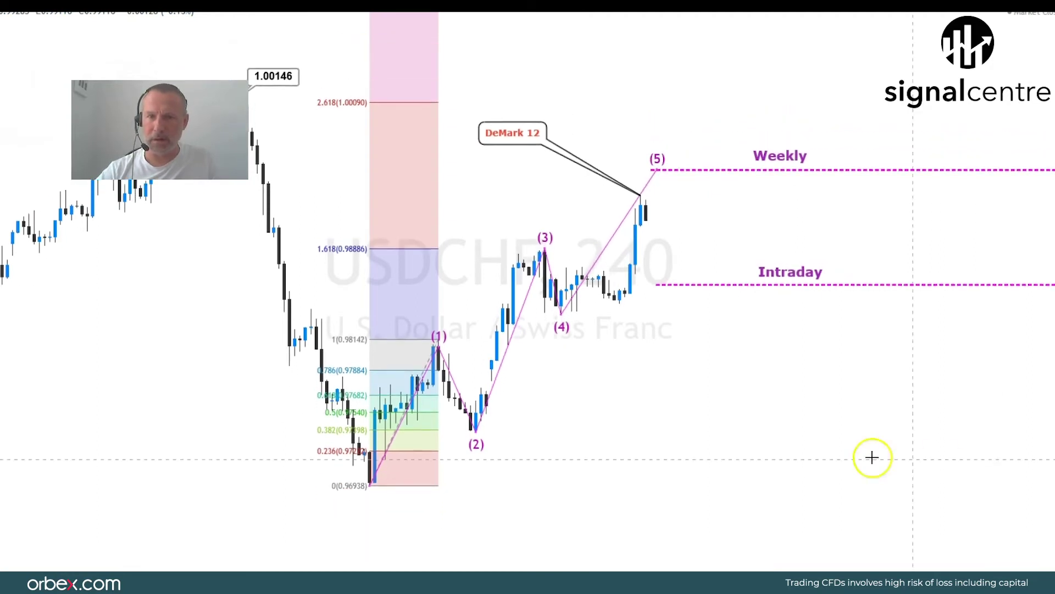
left_click_drag(762, 482, 775, 488)
left_click(546, 294)
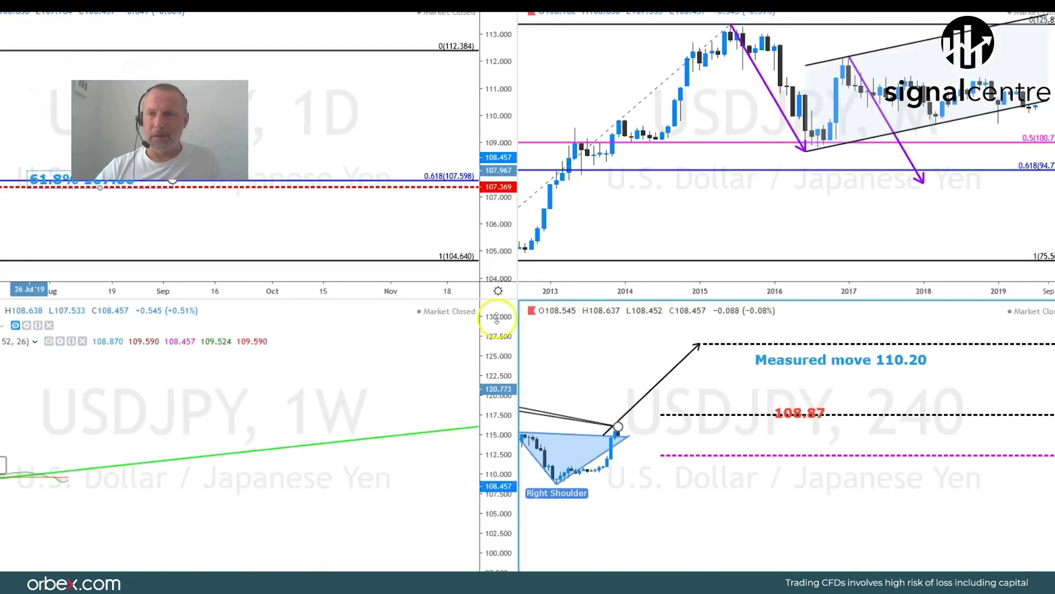
- Enlarge the daily USDJPY chart to examine the (A)-(B)-(C) correction to the 61.8% level at 107.60, and return to the four-chart layout
left_click(390, 368)
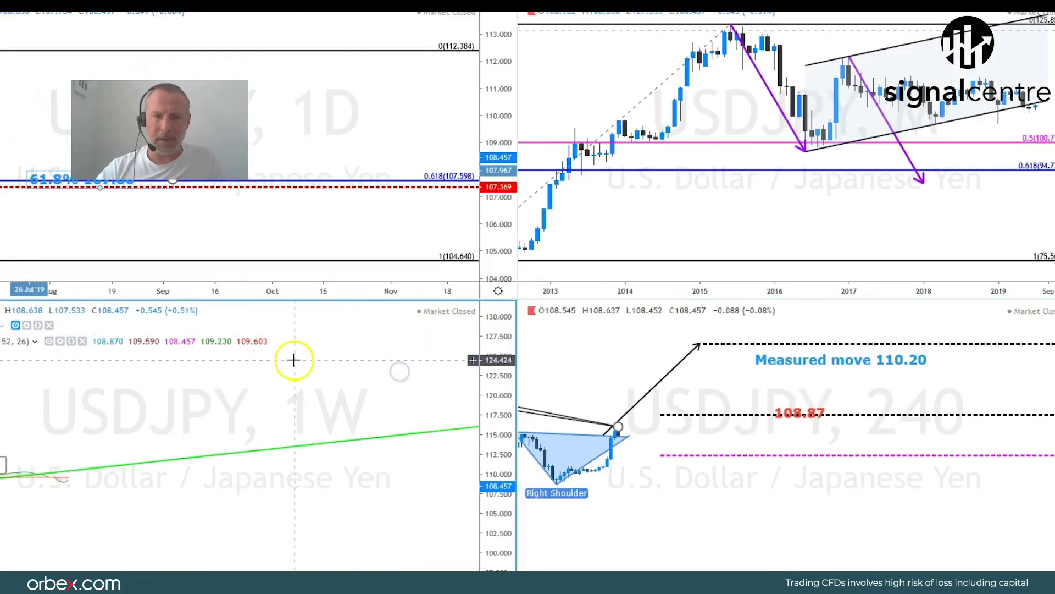
left_click(209, 240)
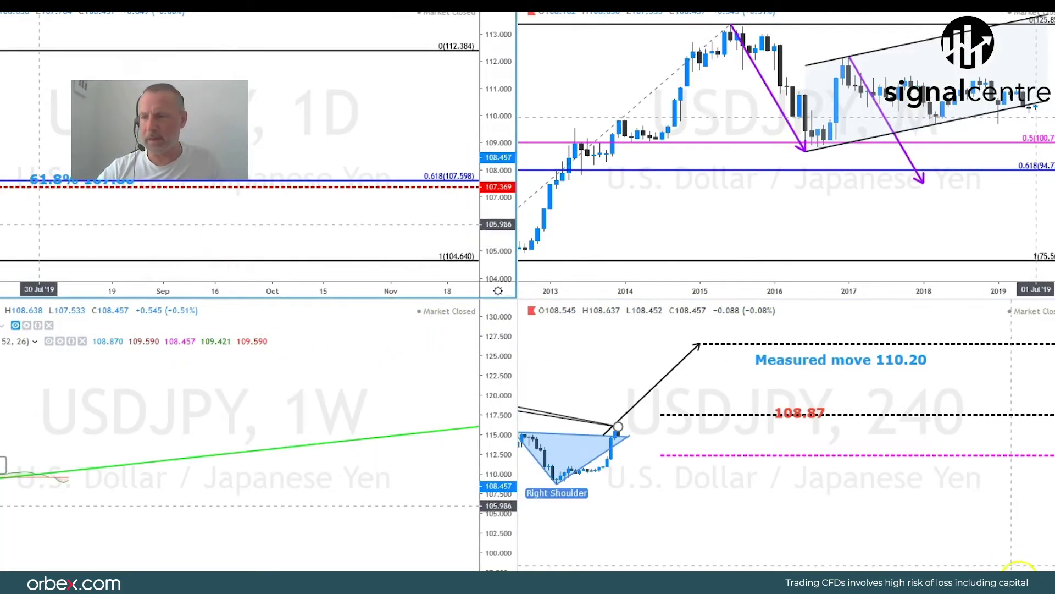
key("alt+Return")
left_click_drag(646, 242, 816, 256)
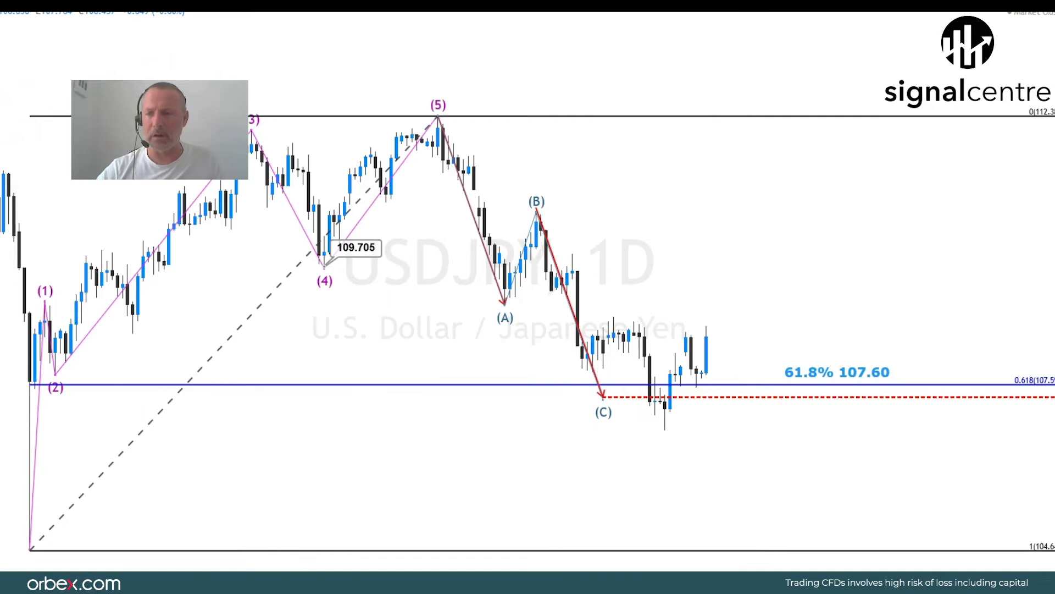
key("alt+Return")
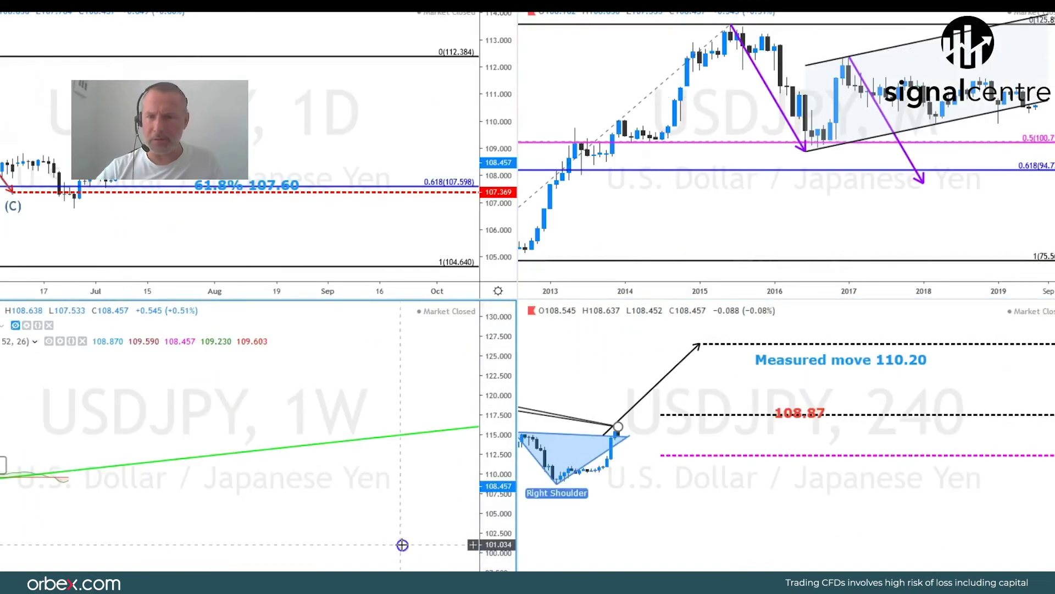
- Enlarge the weekly USDJPY chart to examine the triangle formation and its broken lower trendline, and return to the four-chart layout
key("alt+Return")
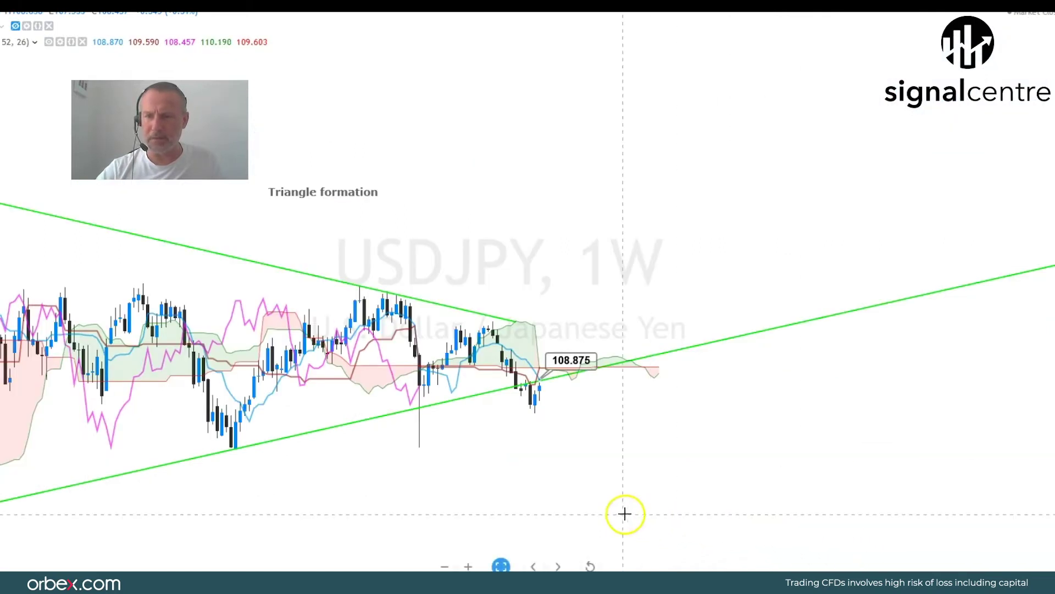
scroll(874, 497, "up", 5)
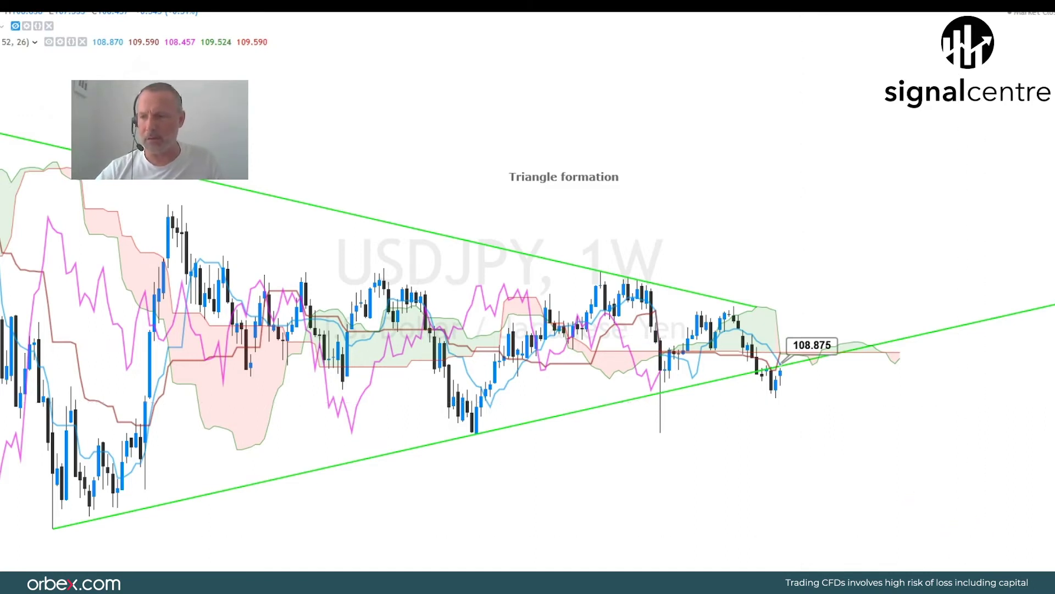
key("alt+Return")
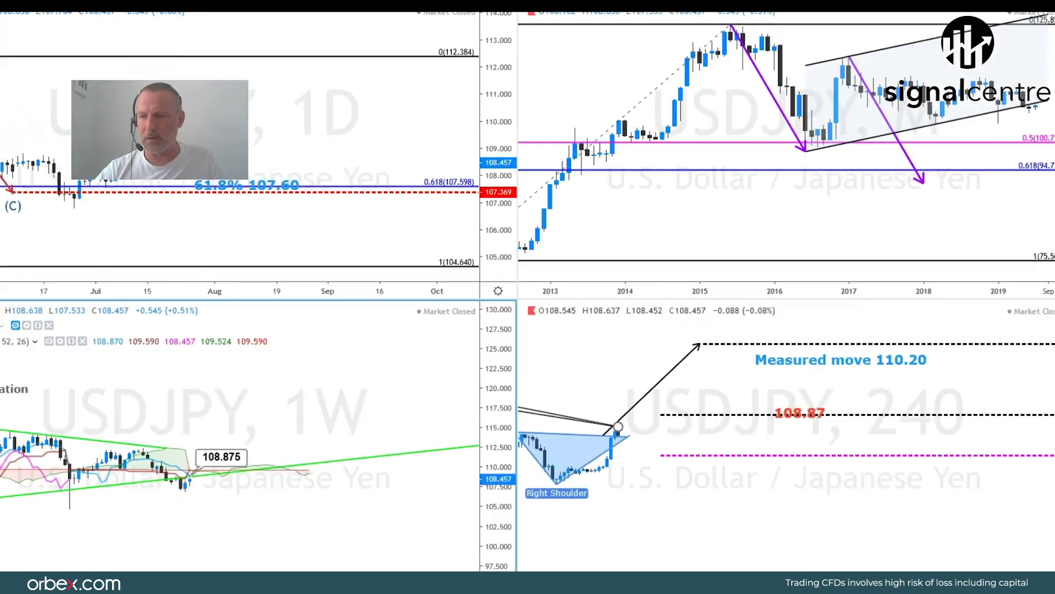
- Enlarge the 240-minute USDJPY chart to examine the inverted head-and-shoulders pattern, the DeMark 13 label and the measured move to 110.20
left_click(713, 379)
key("alt+Return")
left_click_drag(576, 545, 687, 549)
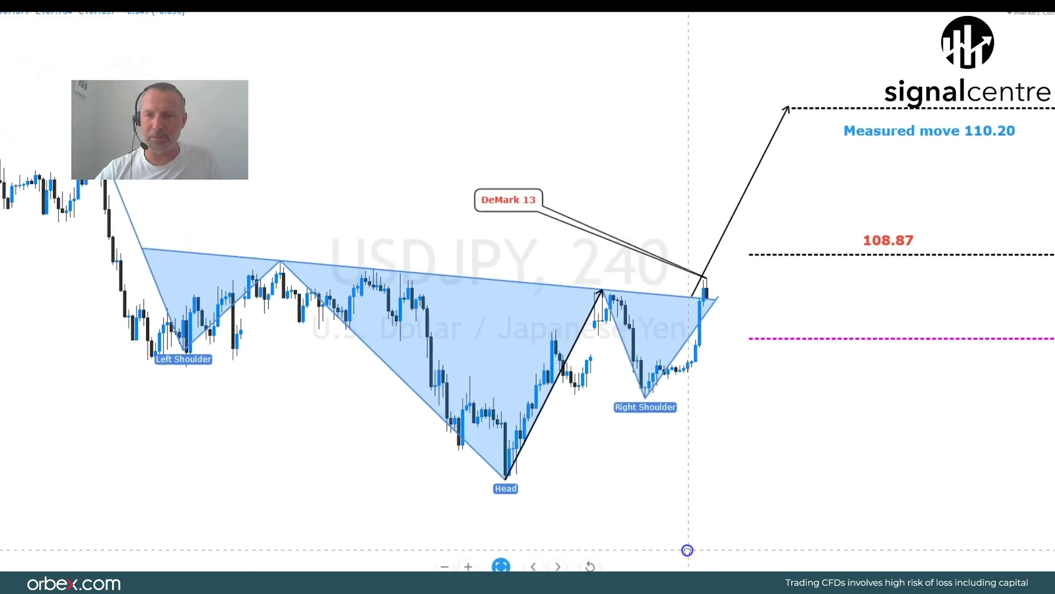
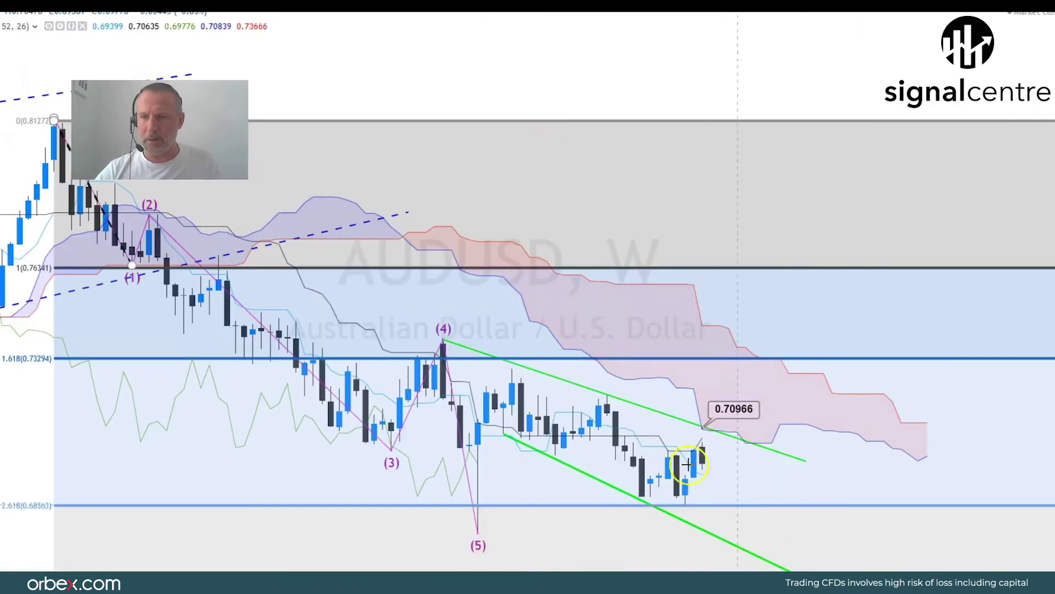
- Move the price label on the weekly AUDUSD chart down along the upper green channel line to 0.70878
left_click_drag(621, 223, 783, 220)
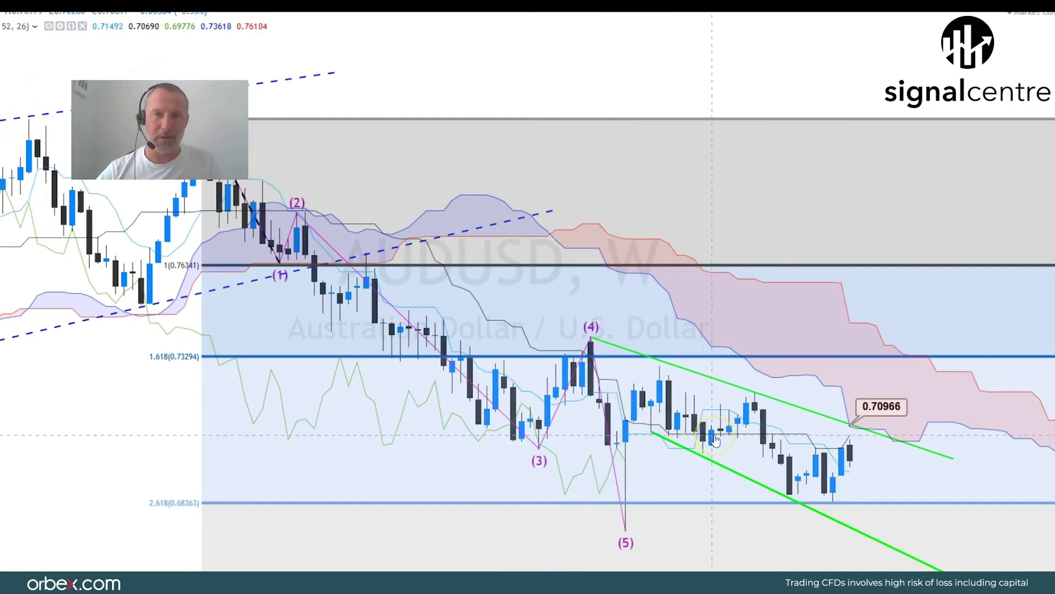
left_click(855, 486)
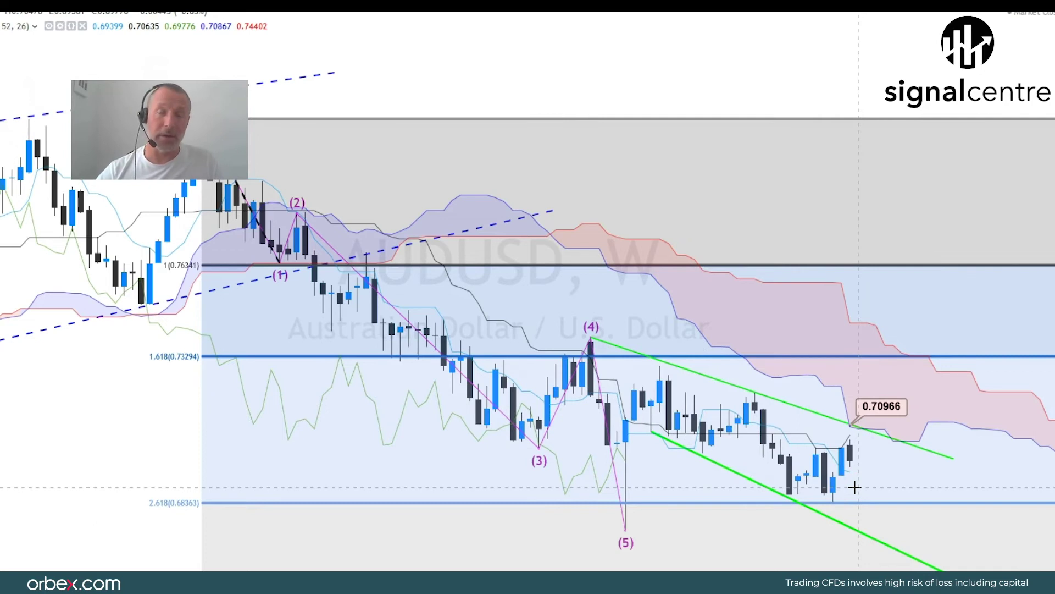
left_click(848, 456)
left_click(862, 426)
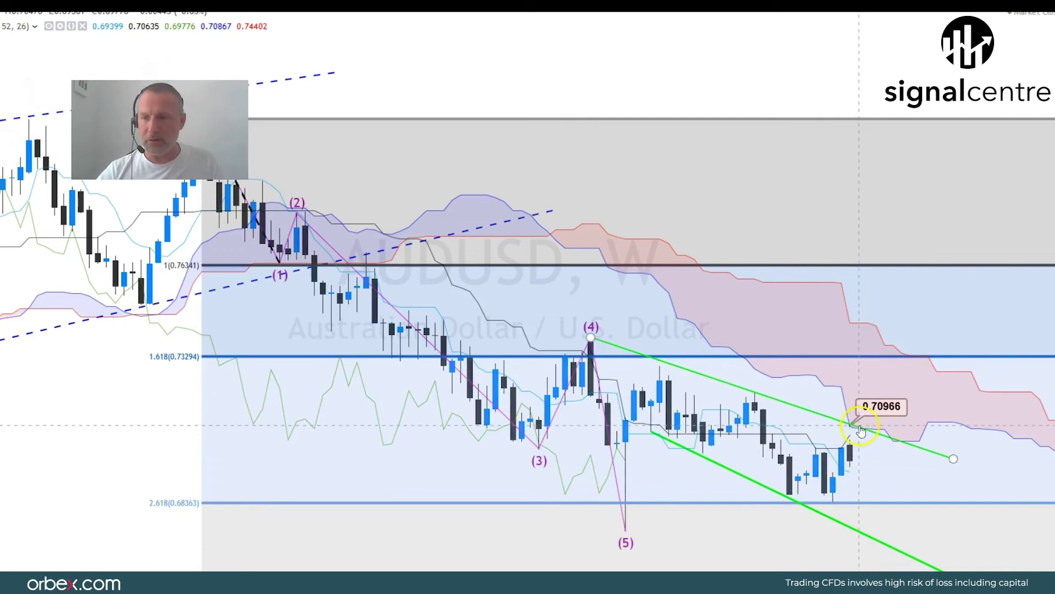
left_click(872, 406)
left_click_drag(873, 405, 868, 407)
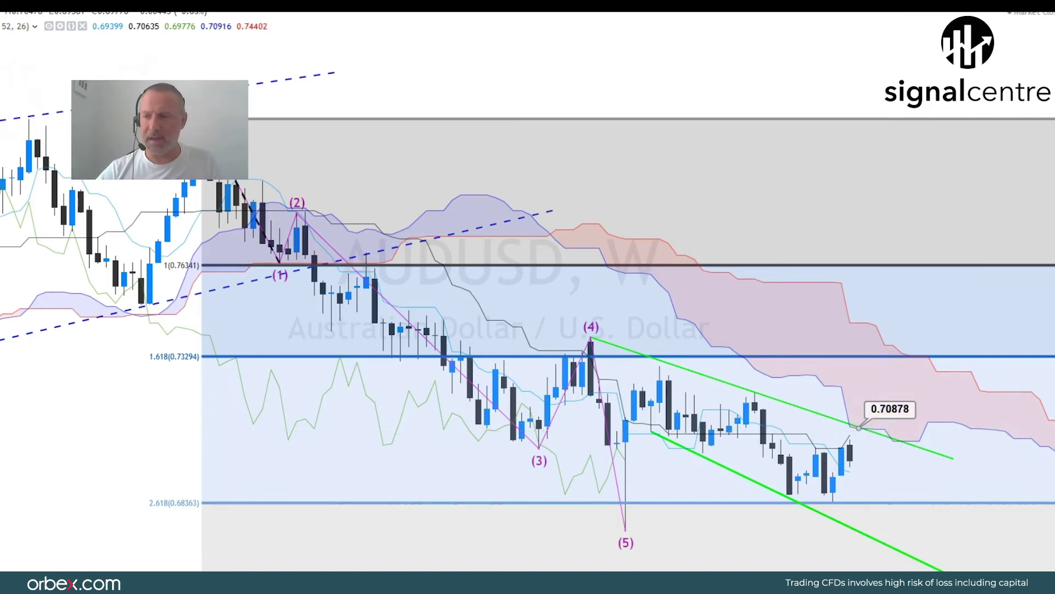
- Enlarge the daily AUDUSD chart to examine the green channel, the Ichimoku cloud and the Marabuzo 0.6999 label, and return to the four-chart layout
key("alt+Return")
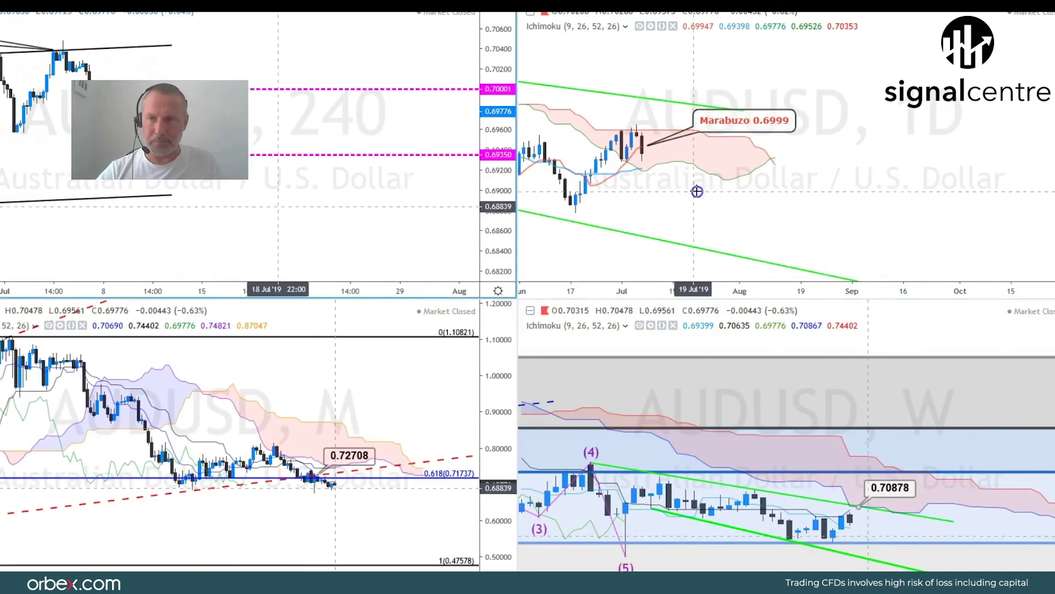
key("alt+Return")
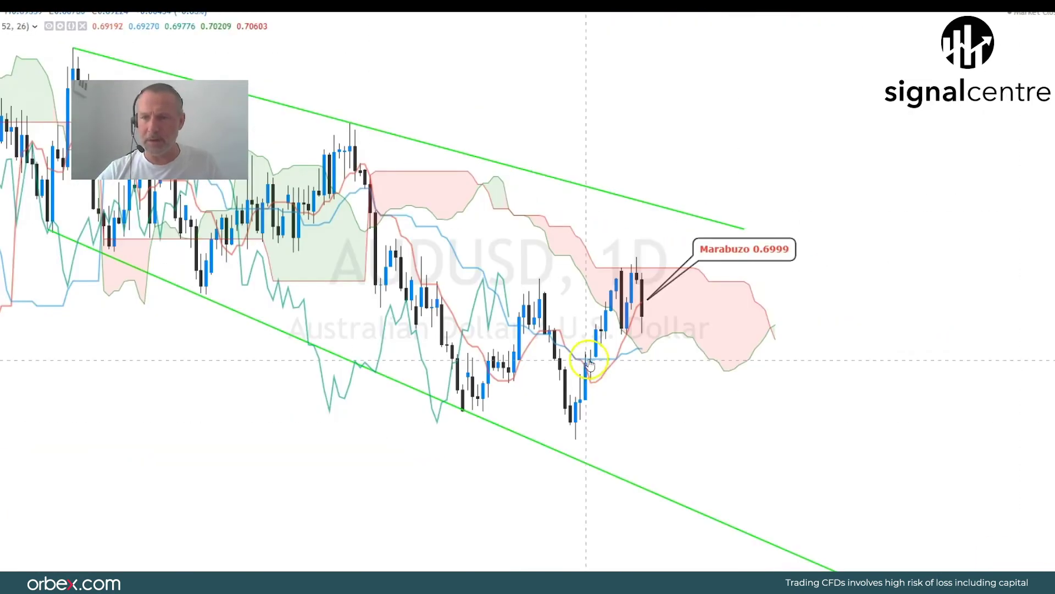
left_click_drag(667, 346, 769, 346)
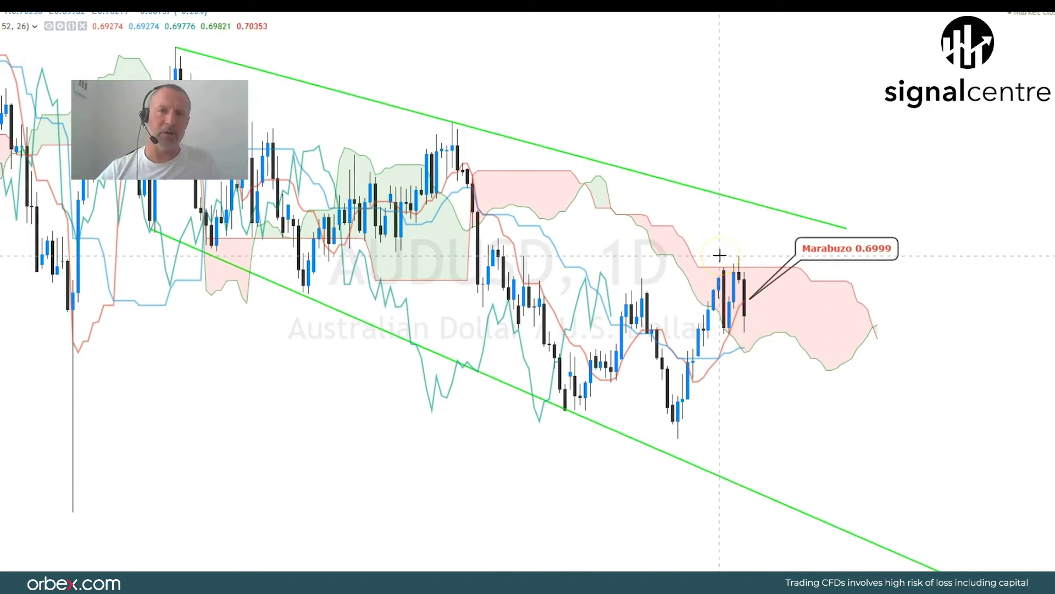
left_click(741, 334)
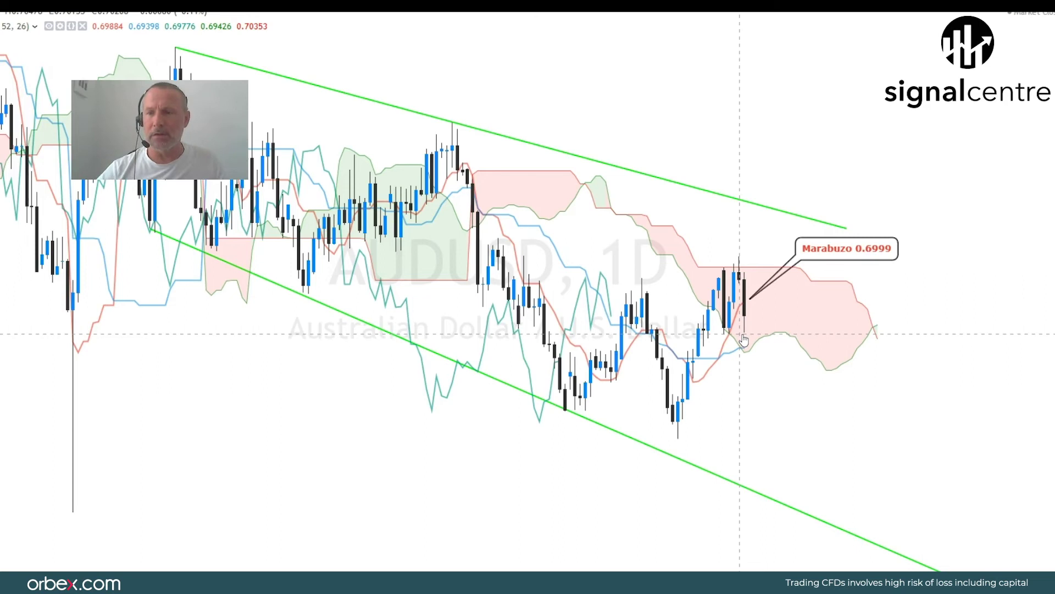
key("alt+Return")
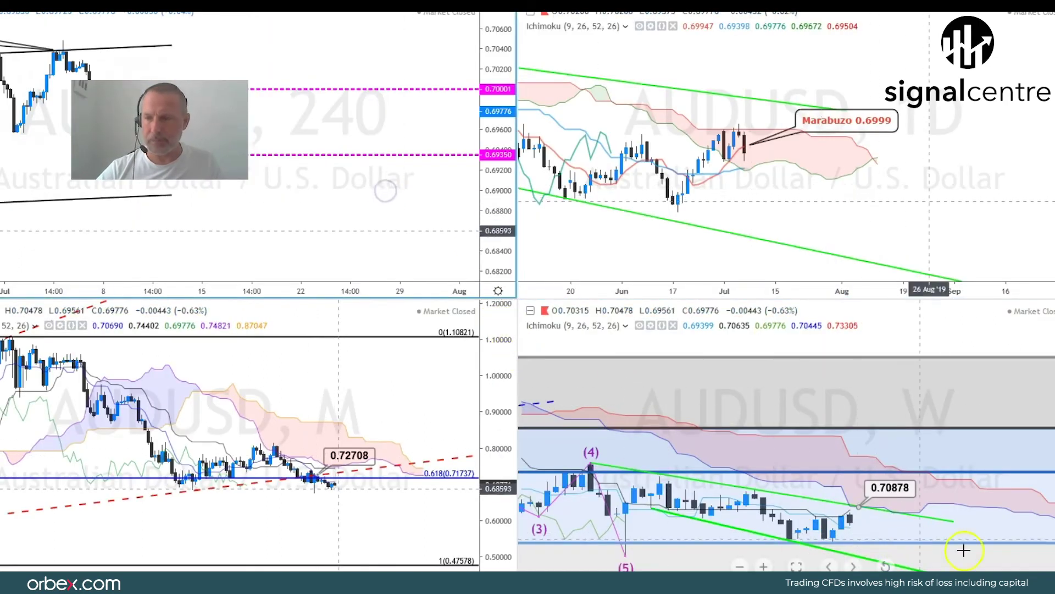
- Enlarge the 240-minute AUDUSD chart to examine the DeMark 13 label at the upper channel line and the two dashed magenta levels
left_click(385, 190)
key("alt+Return")
left_click_drag(565, 370, 678, 334)
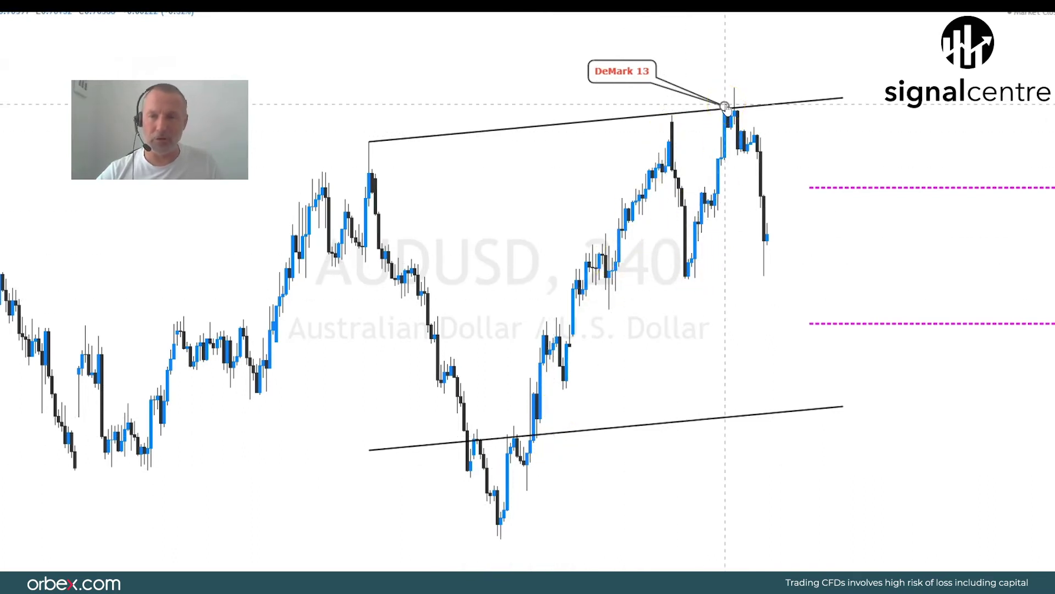
left_click_drag(603, 134, 566, 90)
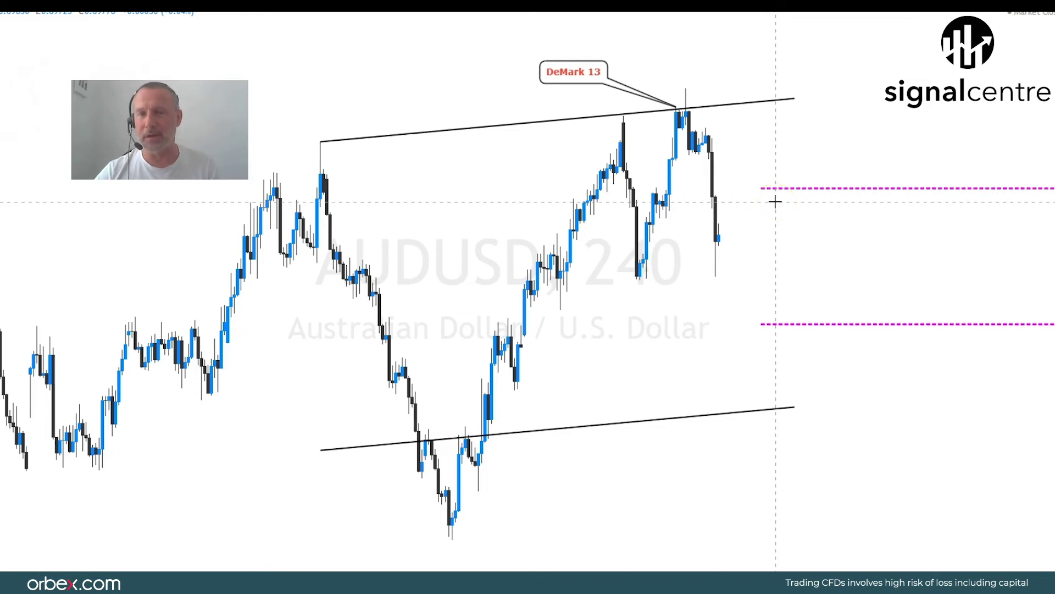
left_click(792, 190)
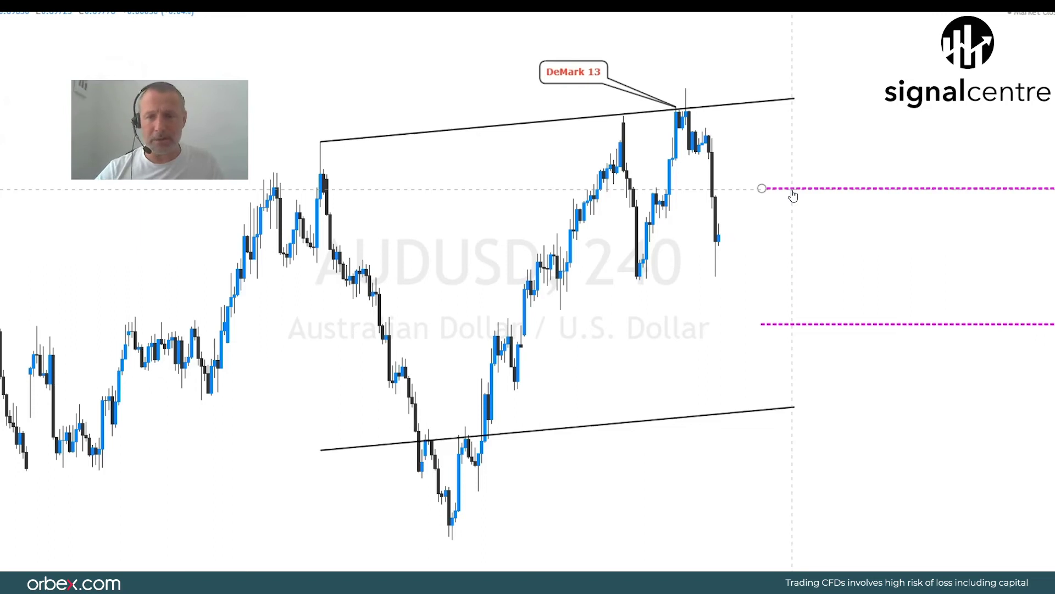
left_click(784, 188)
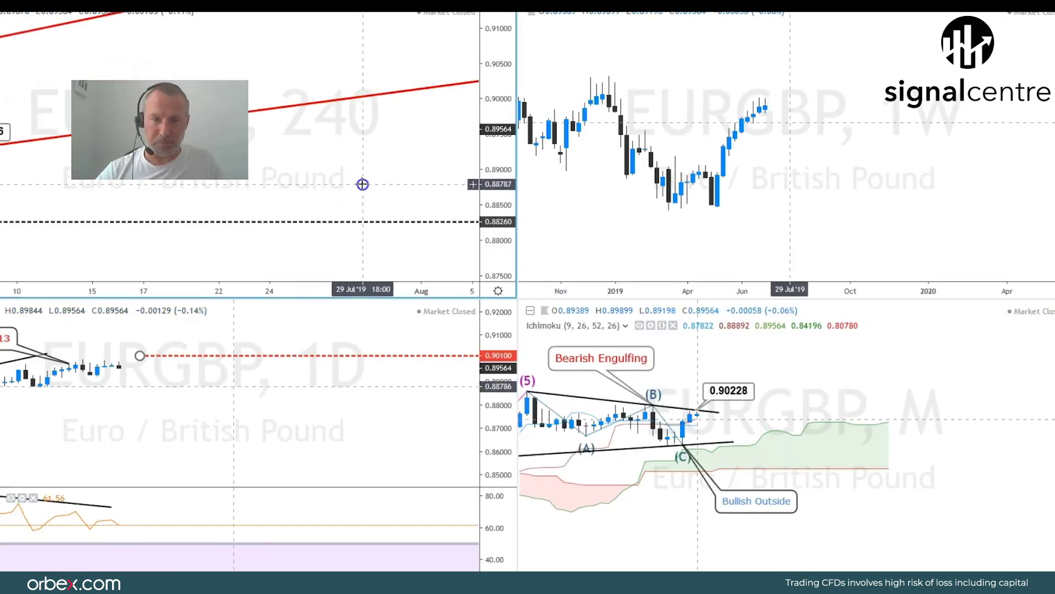
- Enlarge the monthly EURGBP chart to examine the (A)-(B)-(C) triangle, its candle pattern labels and the 0.90228 level, and return to the four-chart layout
left_click(874, 508)
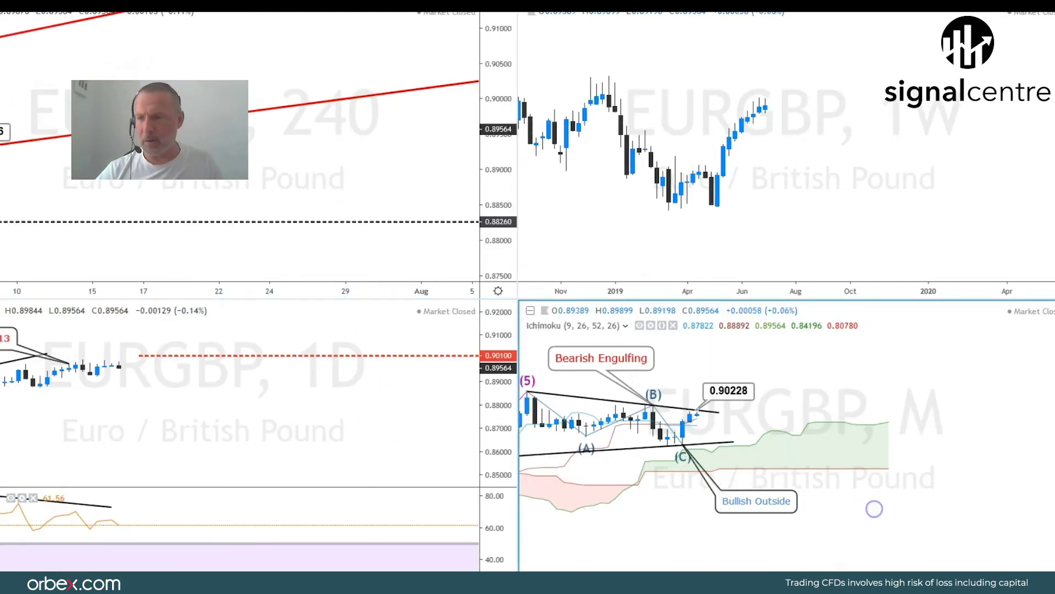
key("alt+Return")
left_click_drag(584, 452, 638, 478)
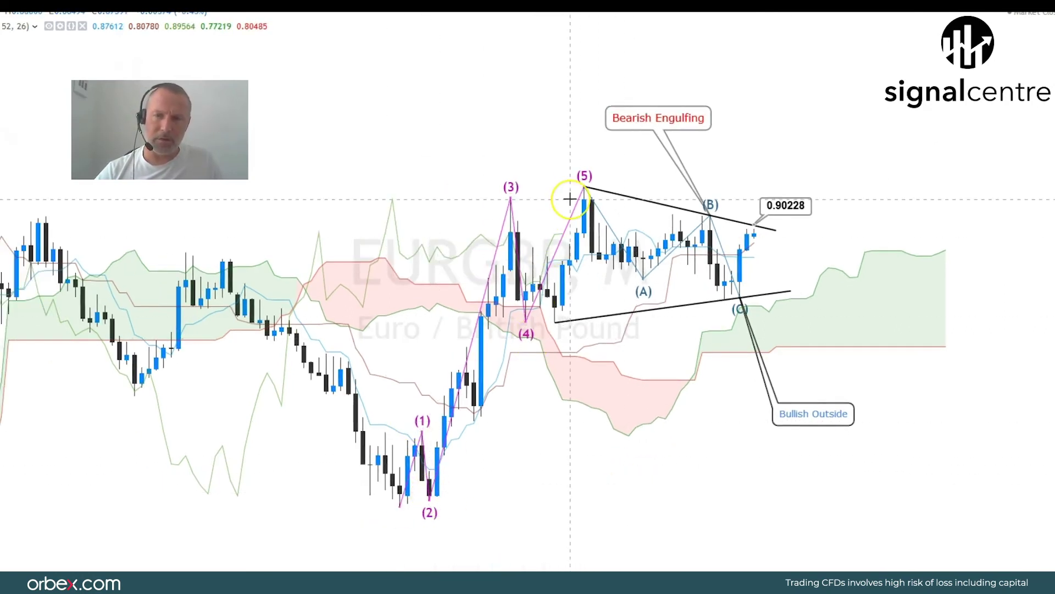
left_click(743, 295)
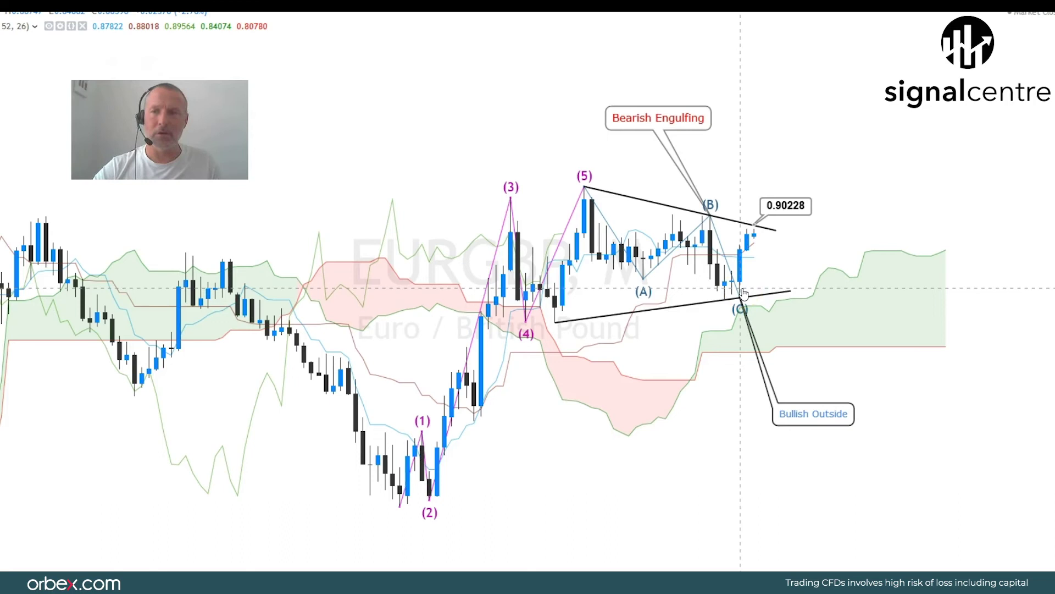
left_click(838, 216)
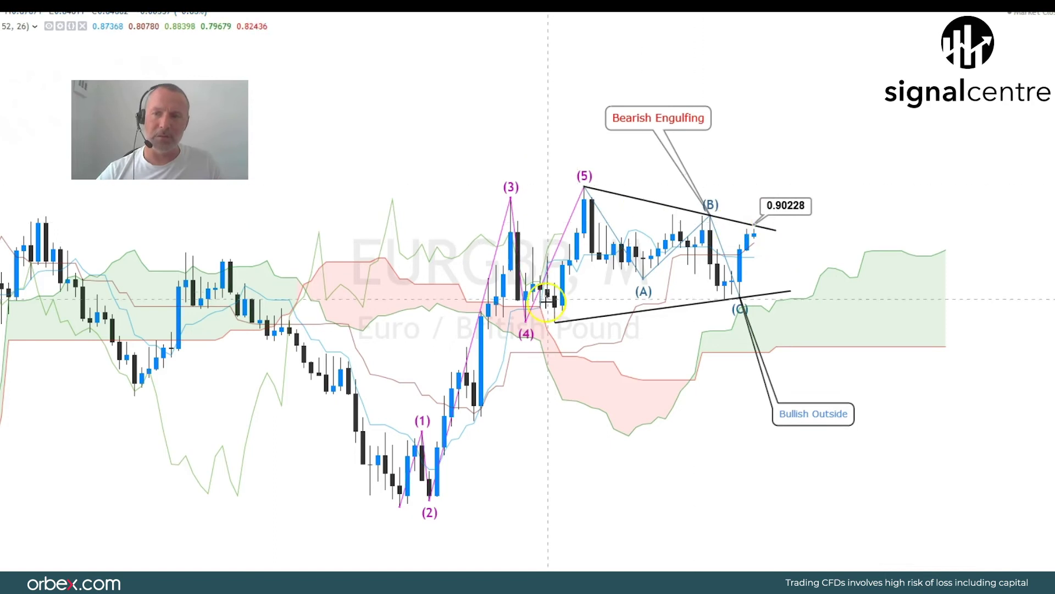
key("alt+Return")
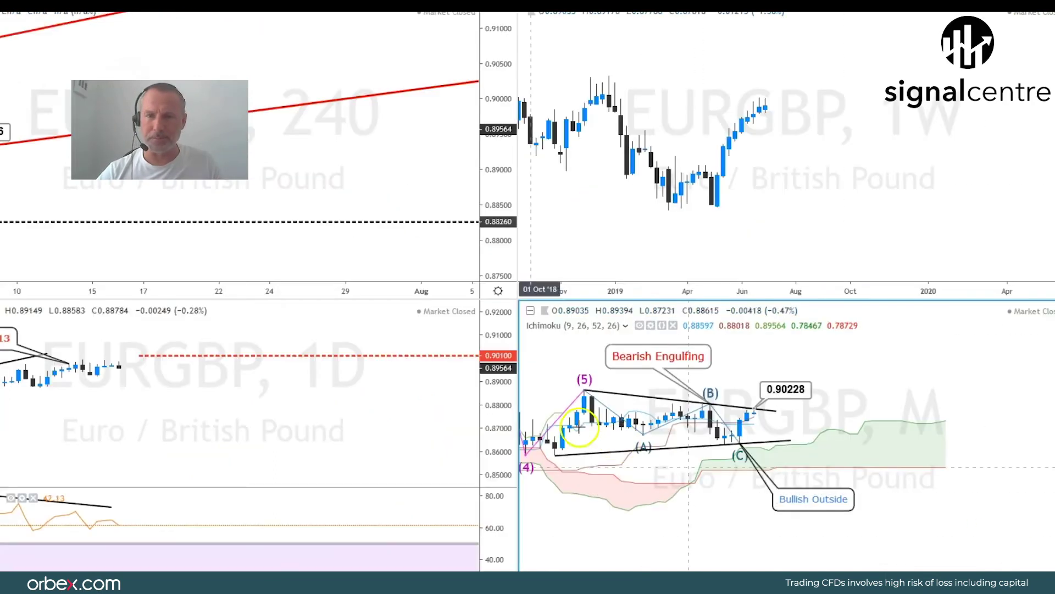
- Enlarge the daily EURGBP chart to examine the DeMark 13 label, the divergence with the oscillator and the dashed red line at 0.90100
left_click(277, 333)
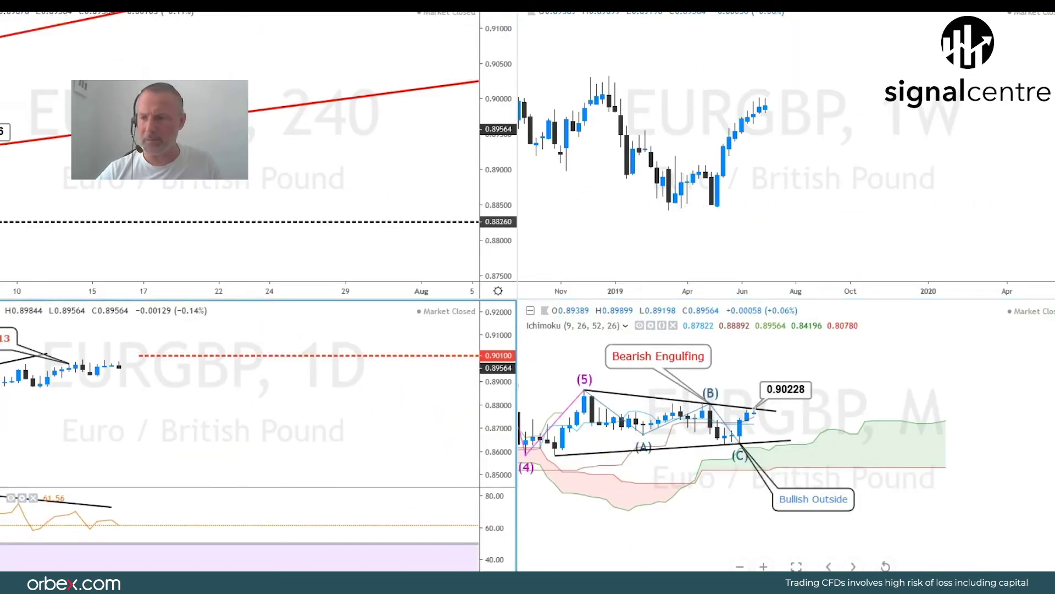
key("alt+Return")
left_click_drag(618, 316, 756, 328)
left_click(380, 355)
left_click(378, 324)
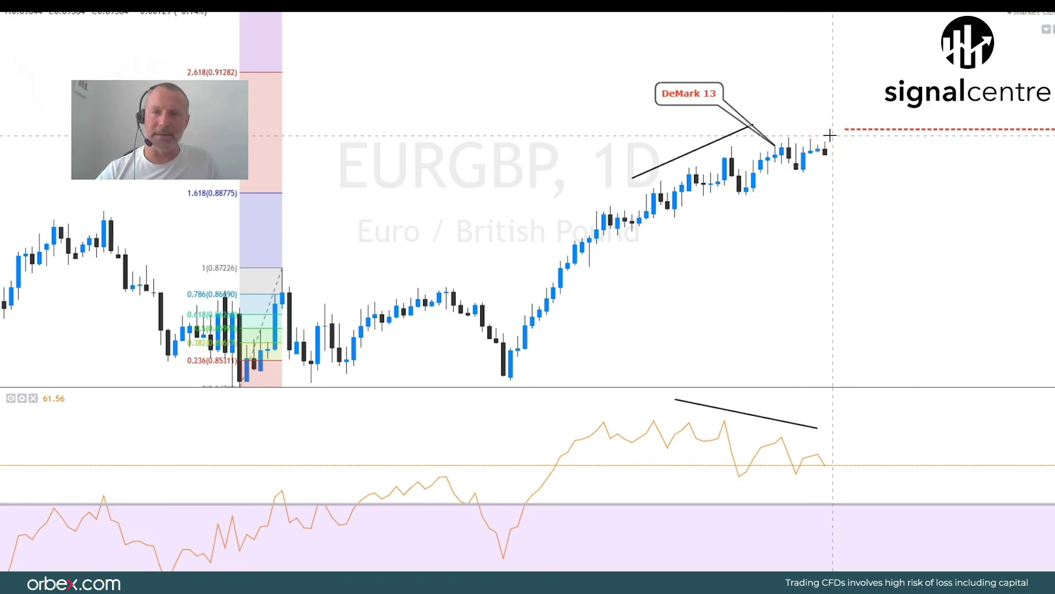
- Switch to the enlarged 240-minute EURGBP chart to examine the red channel with its 0.90695 and 0.89266 price labels
key("alt+Return")
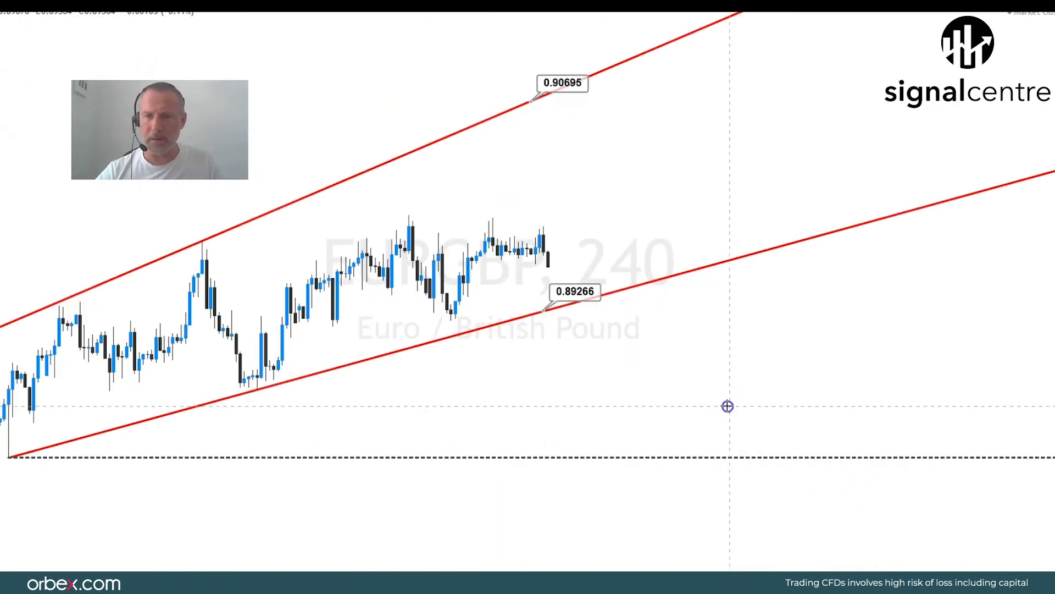
scroll(905, 407, "up", 3)
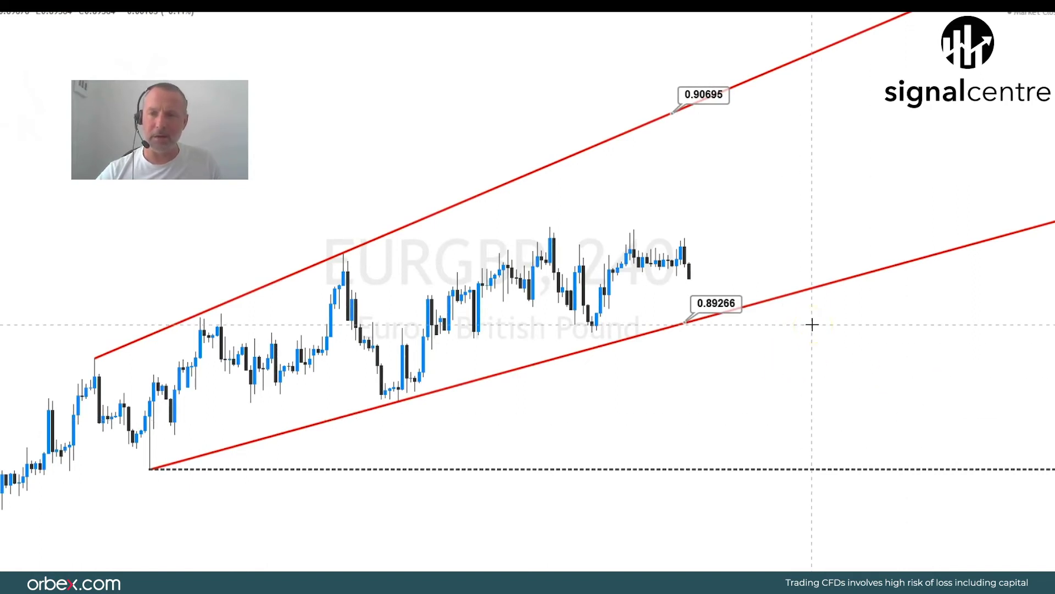
left_click_drag(709, 306, 722, 306)
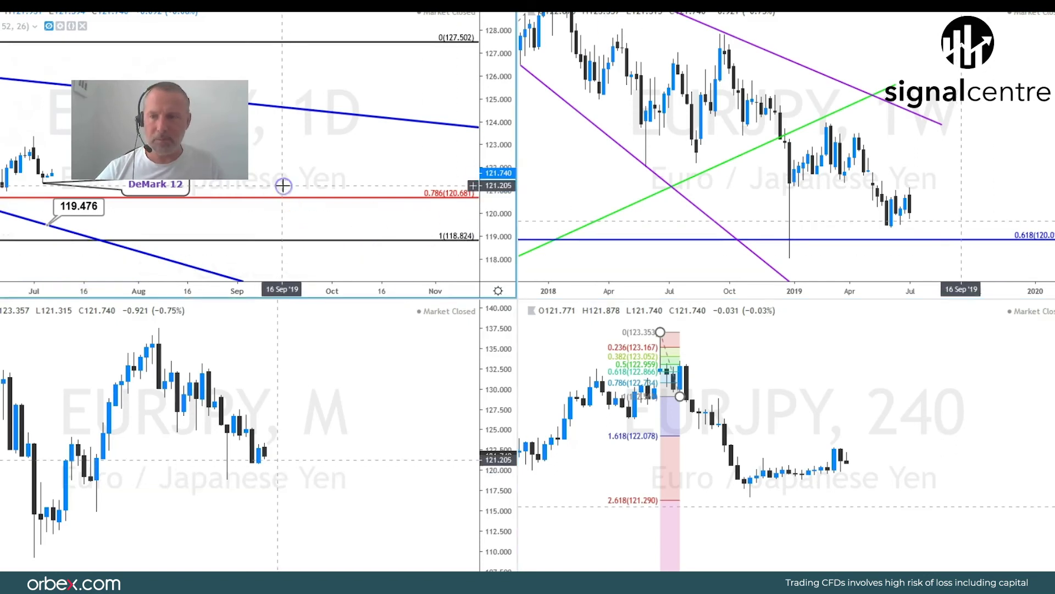
- Enlarge the daily EURJPY chart to examine the blue expanding channel, the DeMark 12 label, the 78.6% retracement line and the 119.476 price label
left_click(486, 393)
left_click(399, 219)
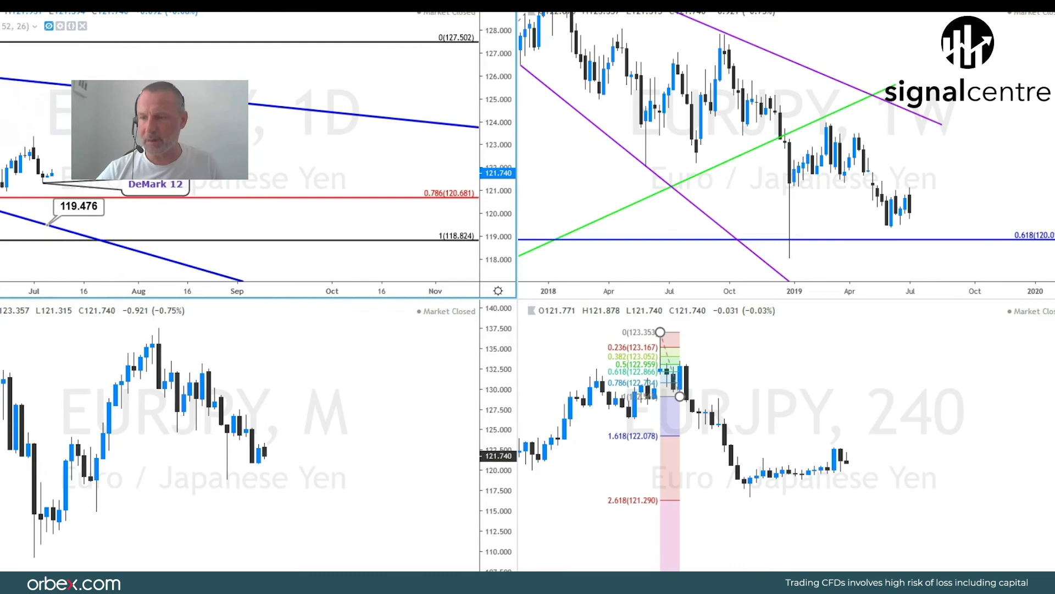
key("alt+Return")
left_click_drag(718, 281, 781, 276)
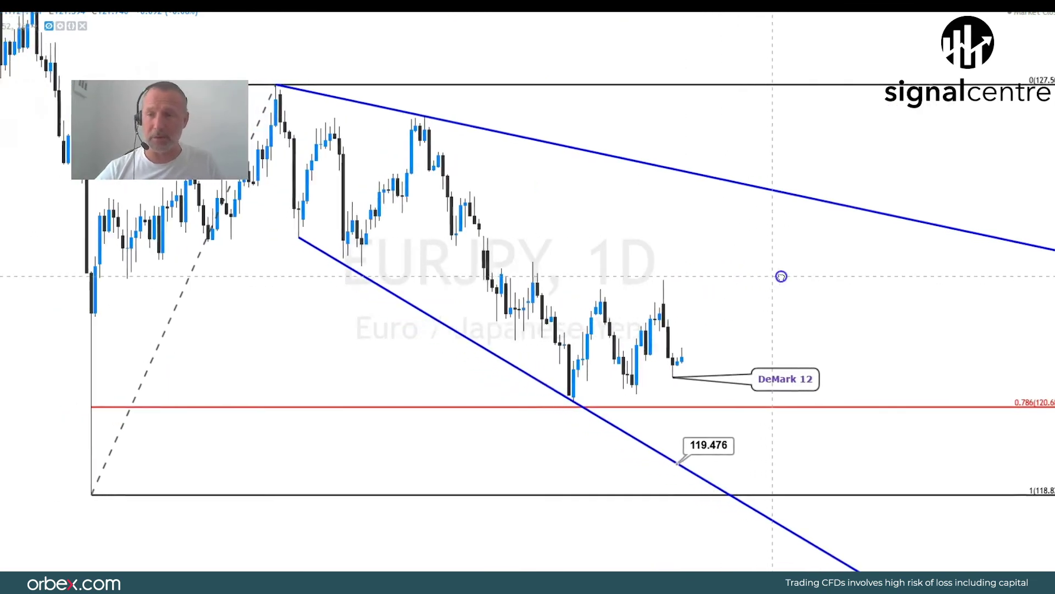
left_click(589, 384)
left_click(595, 307)
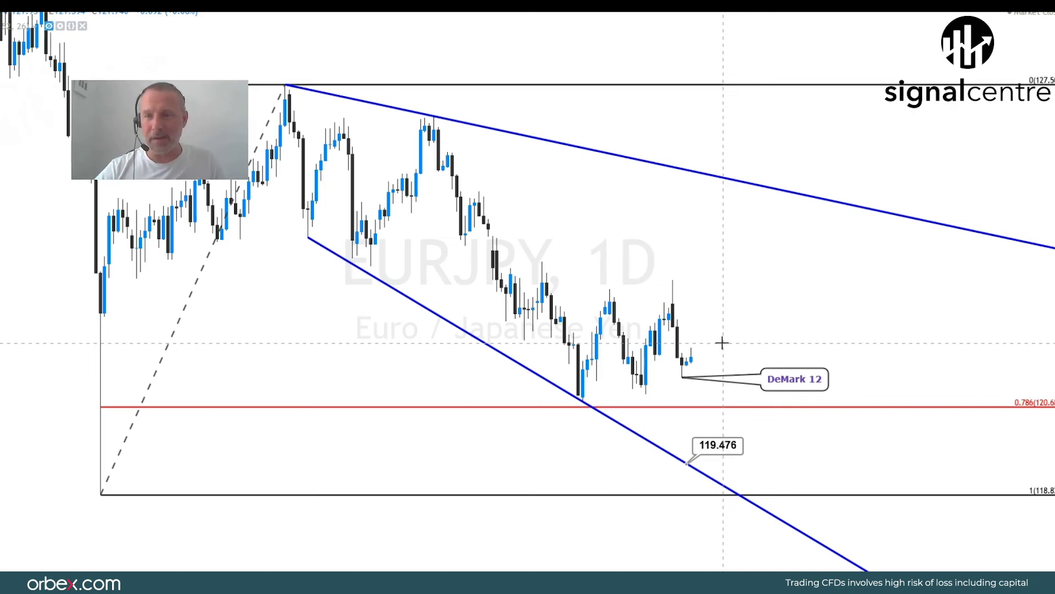
left_click(726, 414)
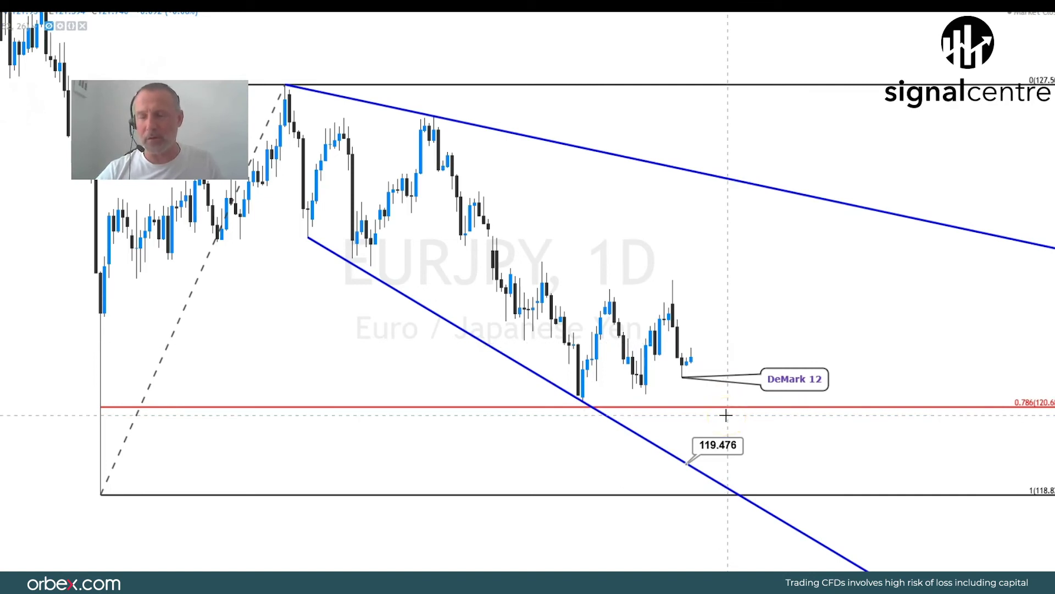
left_click(729, 421)
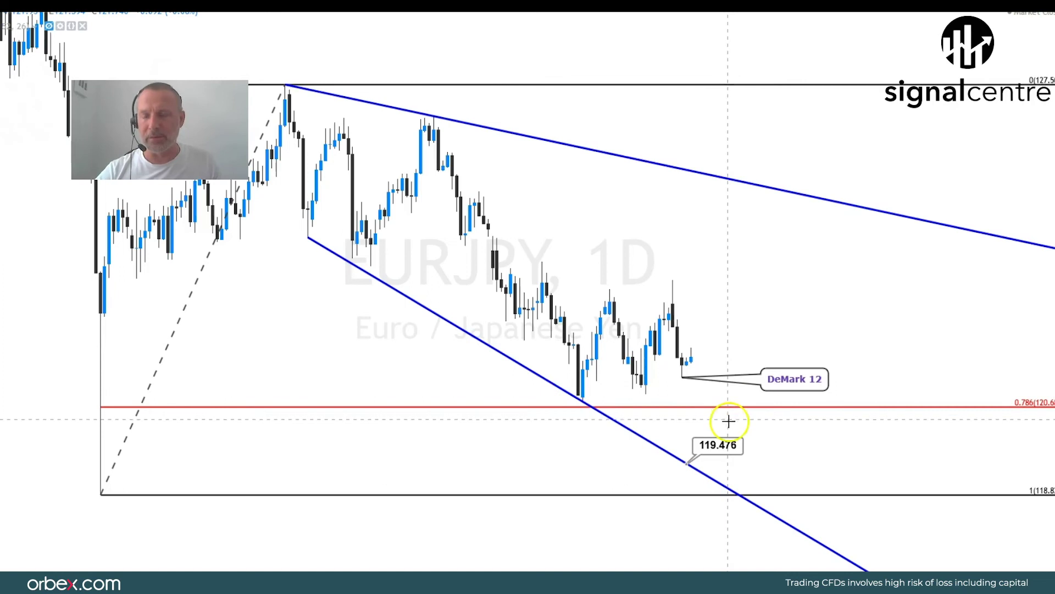